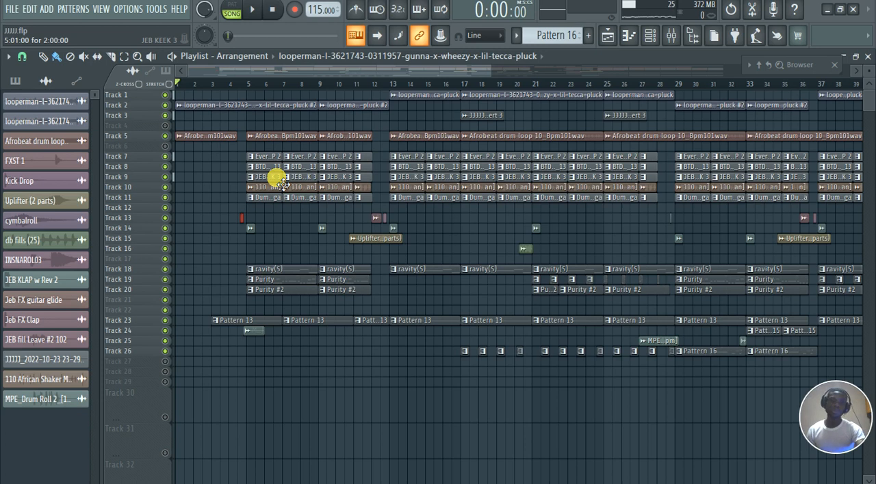
Look over the playlist arrangement and the mixer tracks, start song playback, and return to the playlist
scroll(234, 226, down, 4)
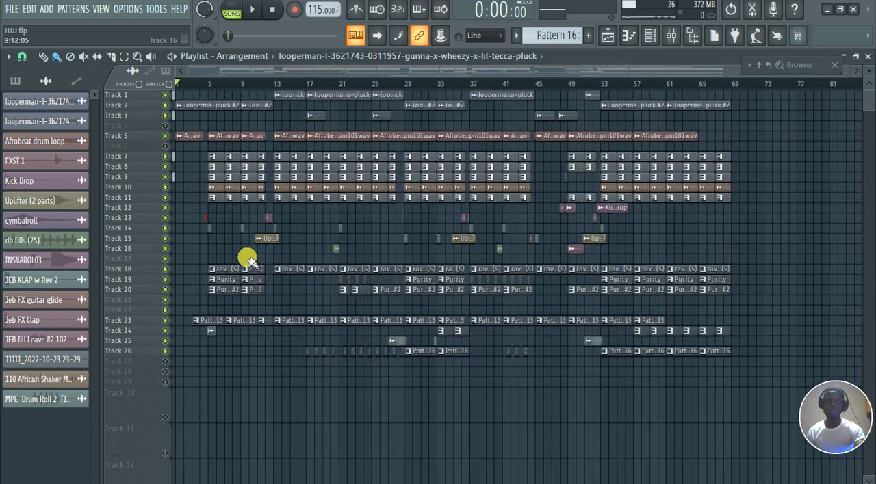
scroll(197, 278, up, 5)
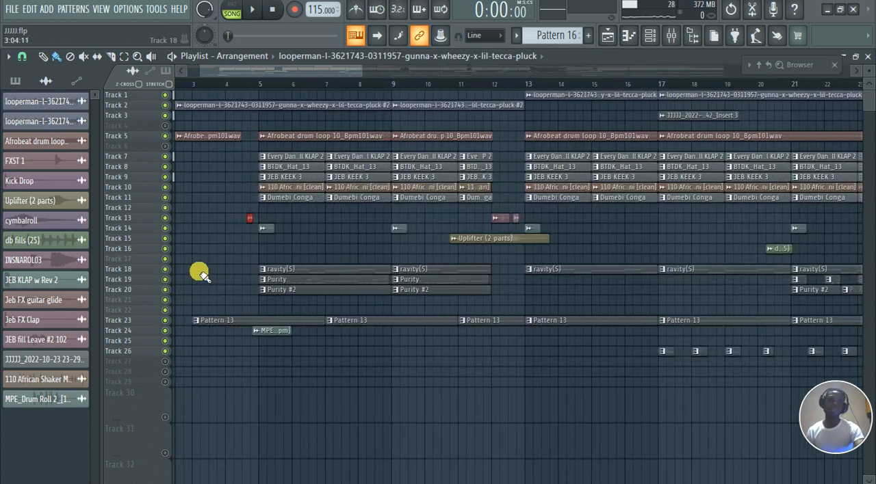
scroll(203, 274, up, 2)
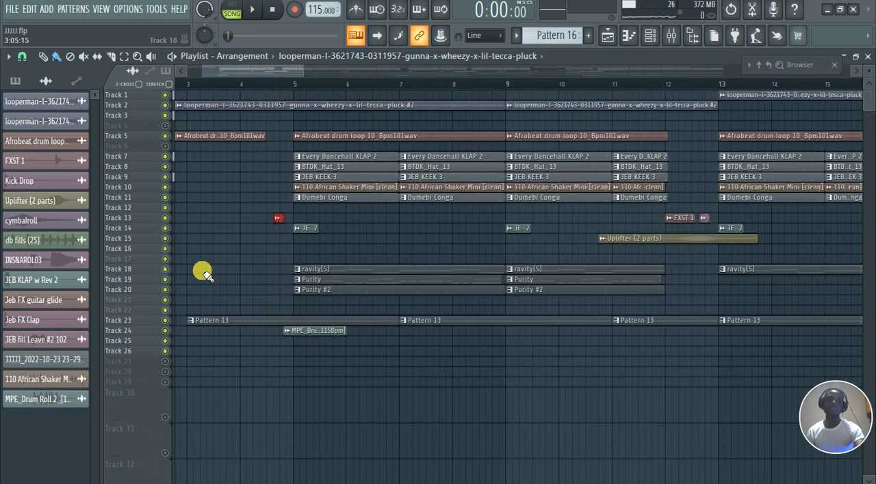
drag(223, 72, 186, 74)
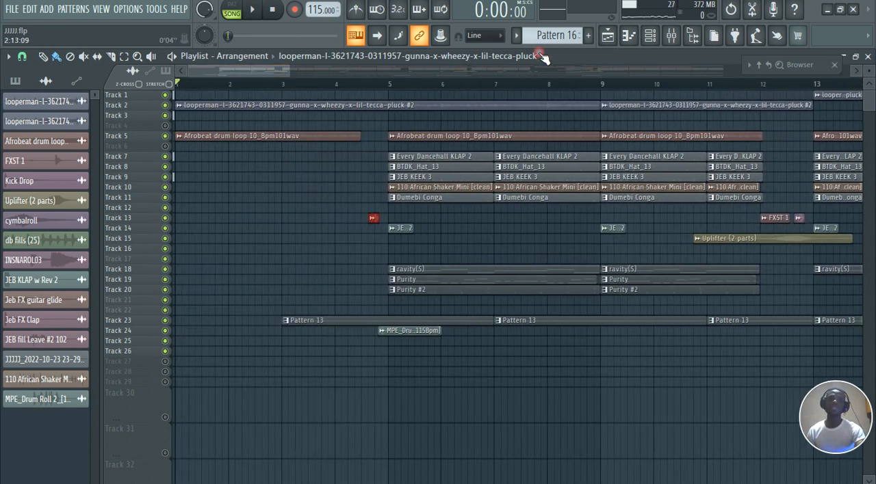
click(673, 37)
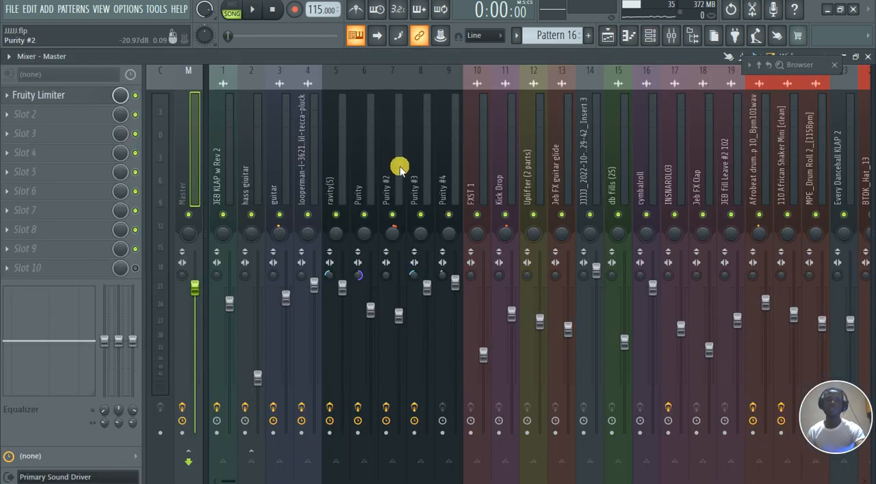
scroll(399, 169, down, 5)
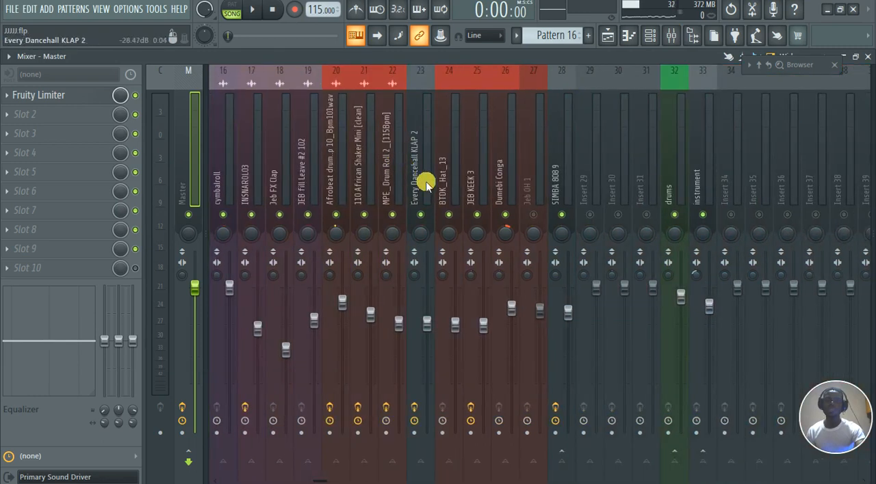
key(space)
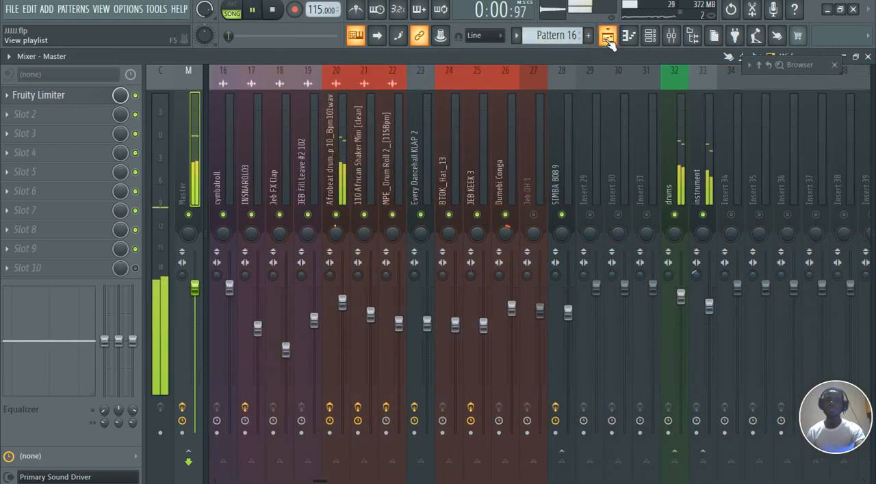
click(608, 37)
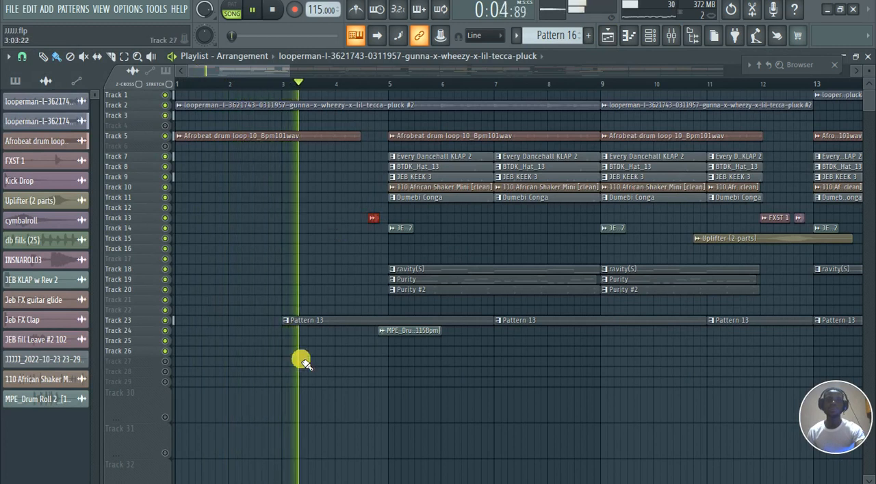
Replay the passage leading into bar 5 and delete the MPE_Drum Roll 2 clip there on Track 24
scroll(425, 395, up, 2)
scroll(424, 395, up, 1)
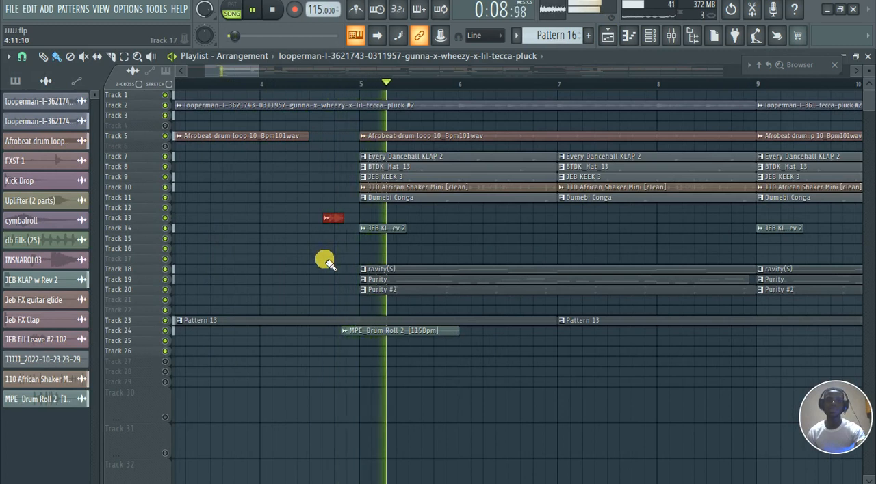
click(312, 124)
right_click(358, 331)
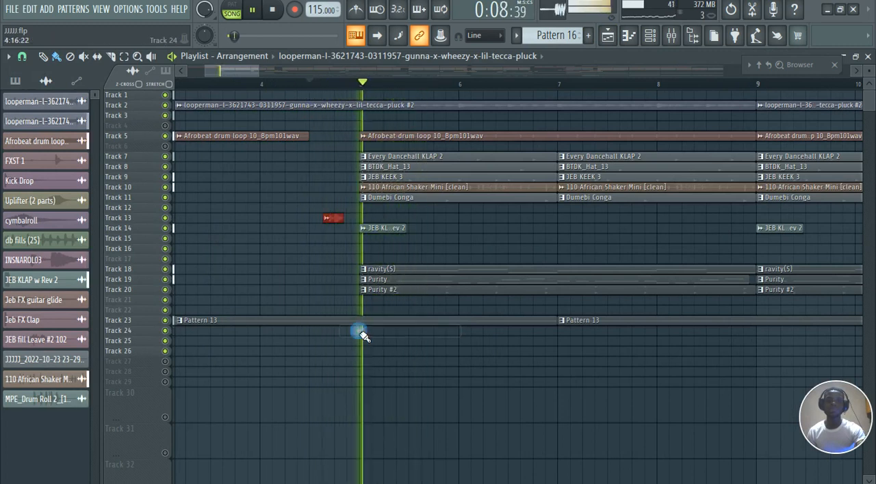
key(space)
key(space)
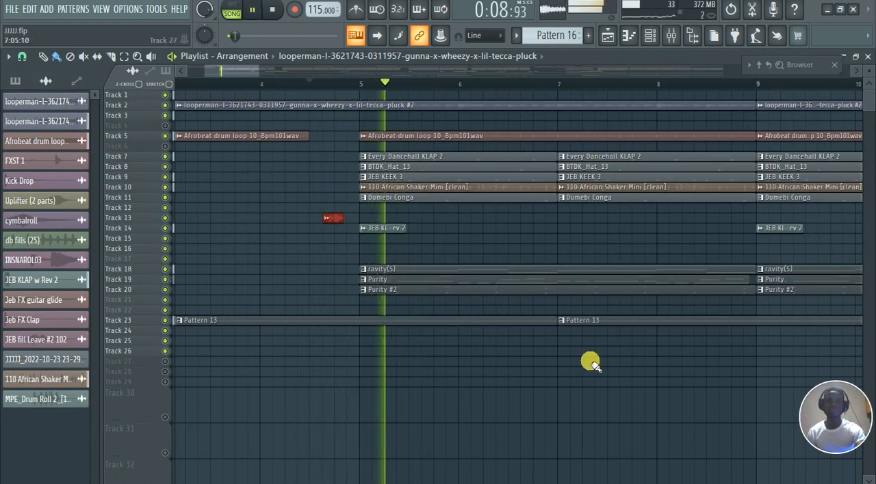
Follow the arrangement during playback and replay it from just before bar 11 to check the transition into bar 13
scroll(272, 385, down, 1)
scroll(272, 386, down, 1)
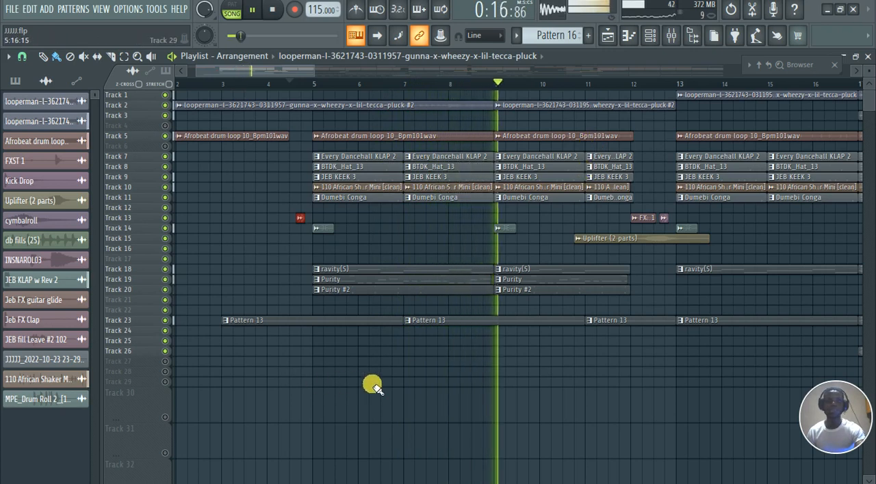
scroll(351, 380, down, 3)
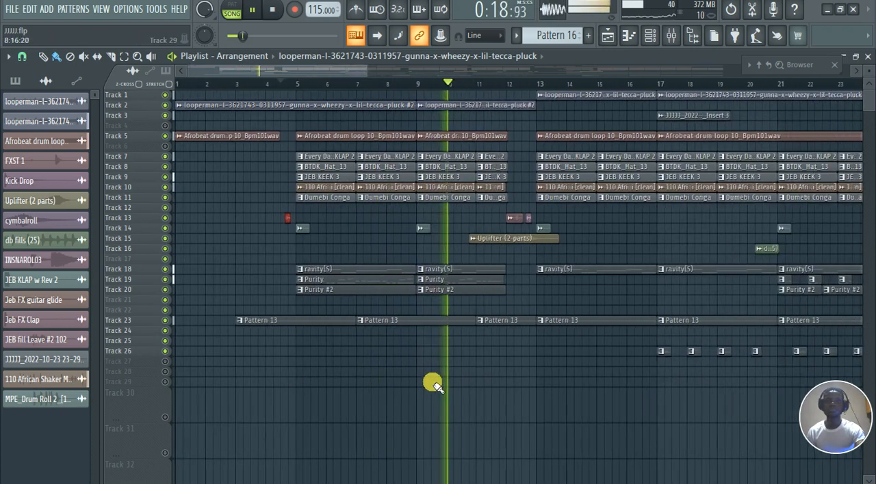
scroll(581, 394, up, 2)
scroll(581, 394, up, 1)
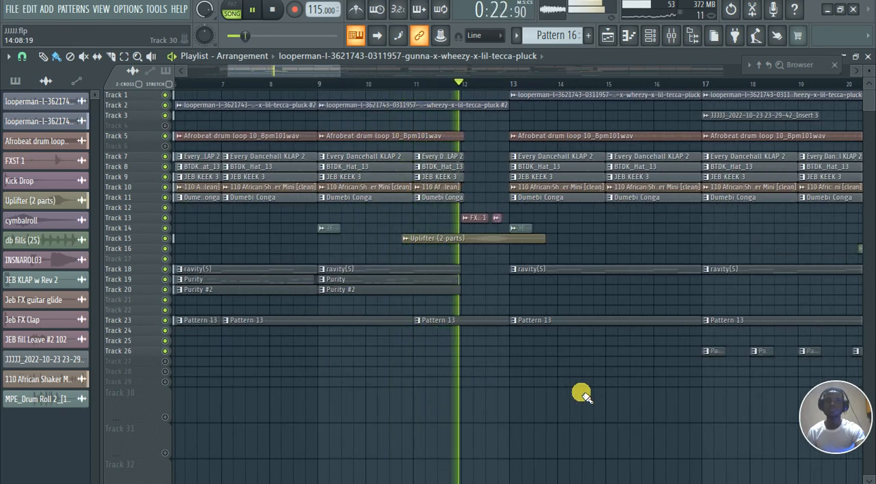
click(408, 84)
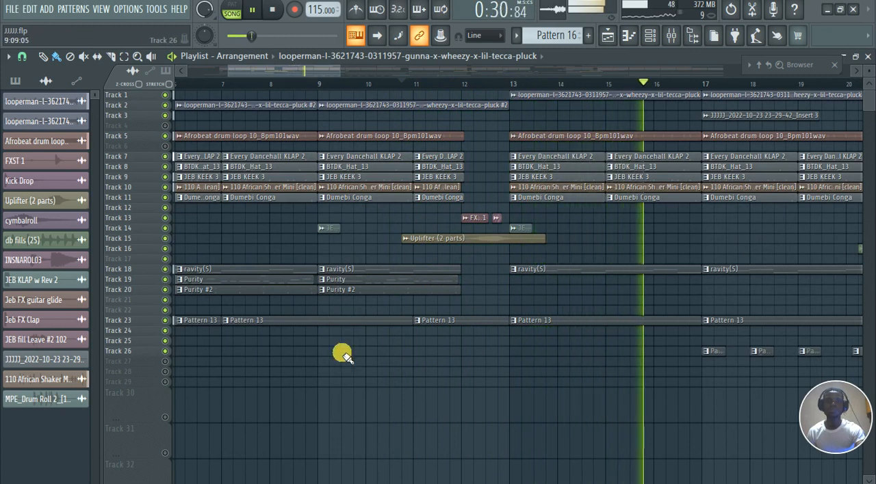
scroll(342, 353, down, 3)
scroll(565, 402, up, 3)
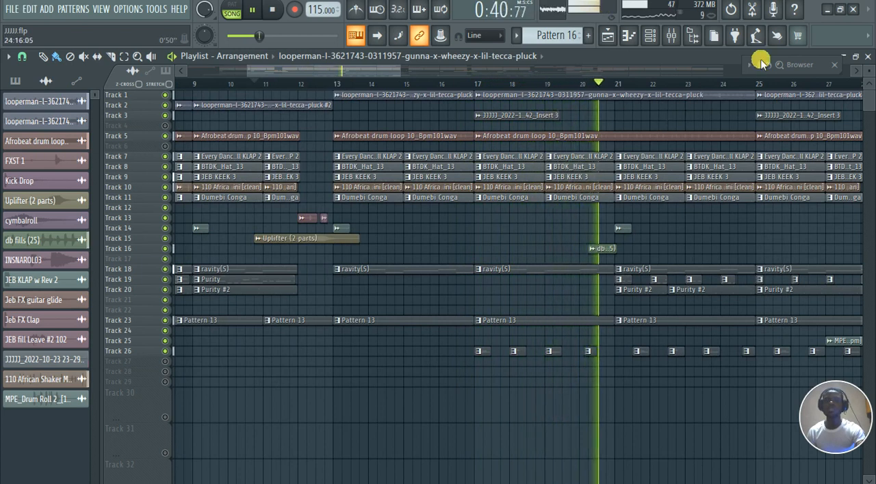
Compare the mix with the ravity(S) mixer track muted and unmuted, and lower that track's volume slightly
click(676, 40)
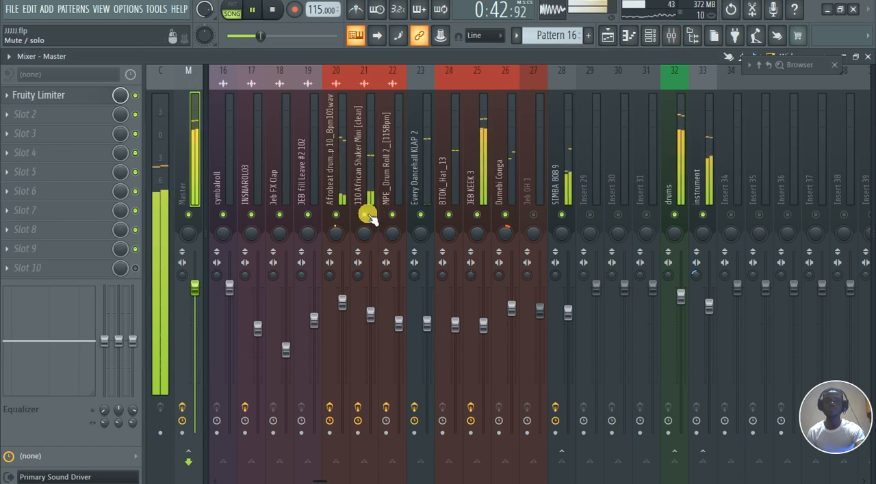
scroll(387, 190, left, 5)
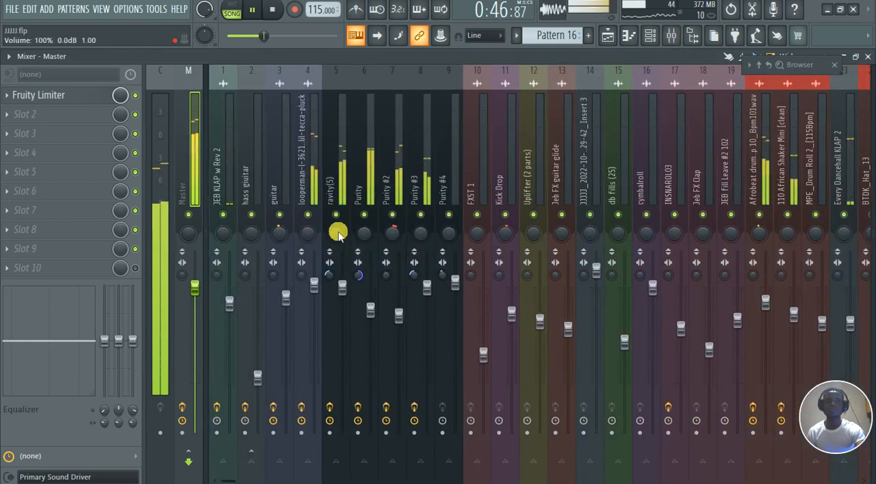
click(335, 215)
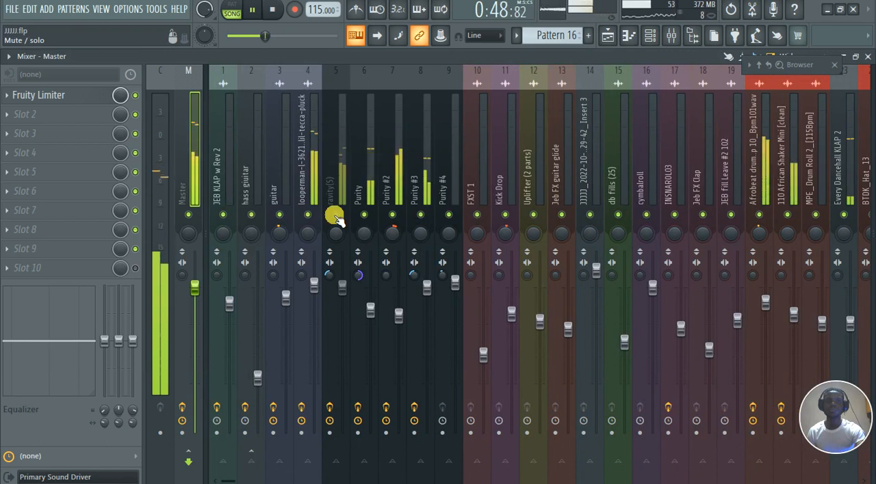
click(335, 215)
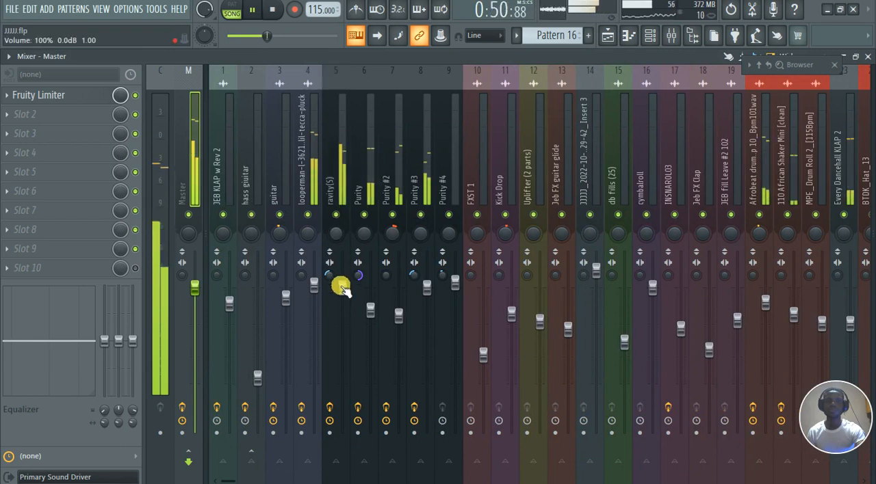
drag(342, 288, 342, 302)
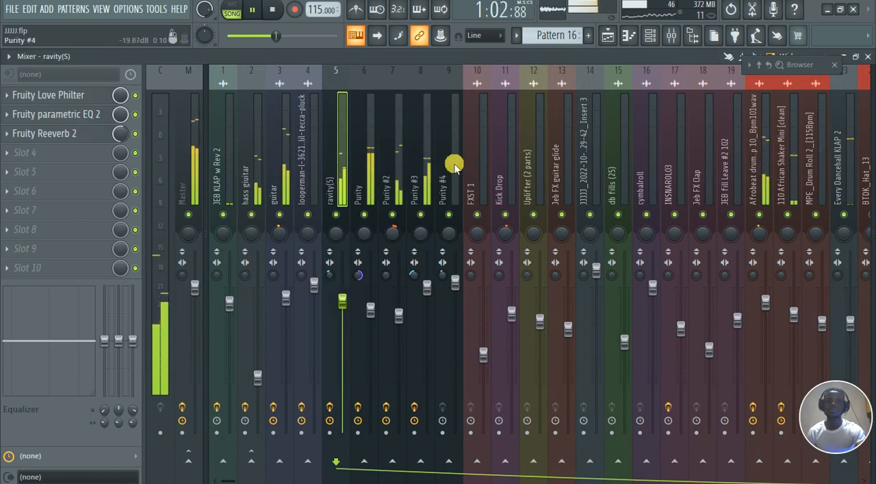
Raise the mixer volume of Every Dancehall KLAP 2 to 80% and of db fills (25) to 67%
scroll(455, 166, right, 2)
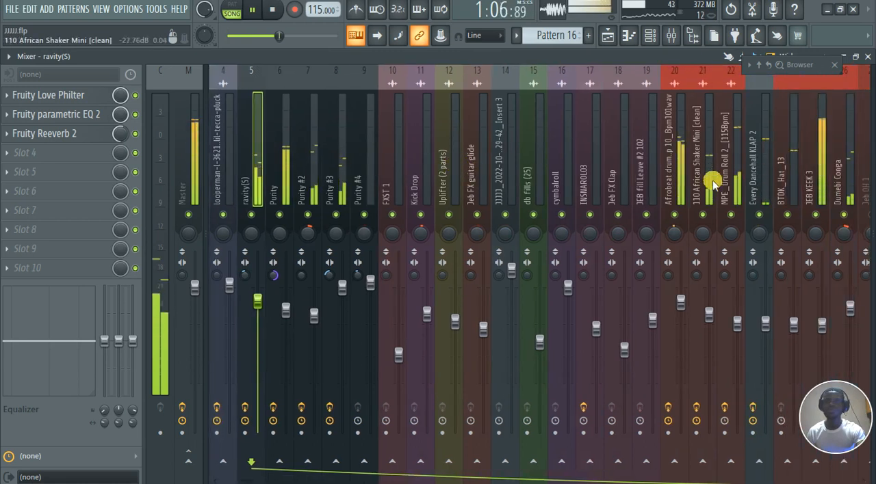
scroll(580, 181, right, 2)
scroll(581, 181, right, 3)
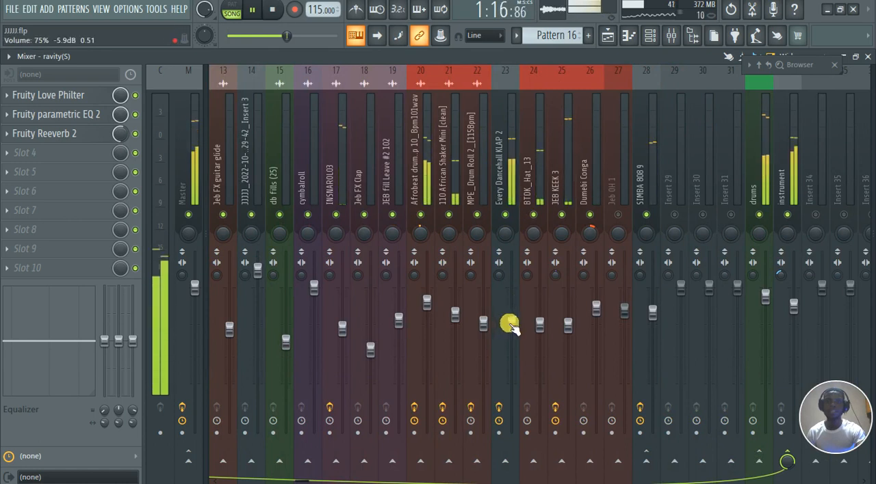
drag(512, 327, 512, 323)
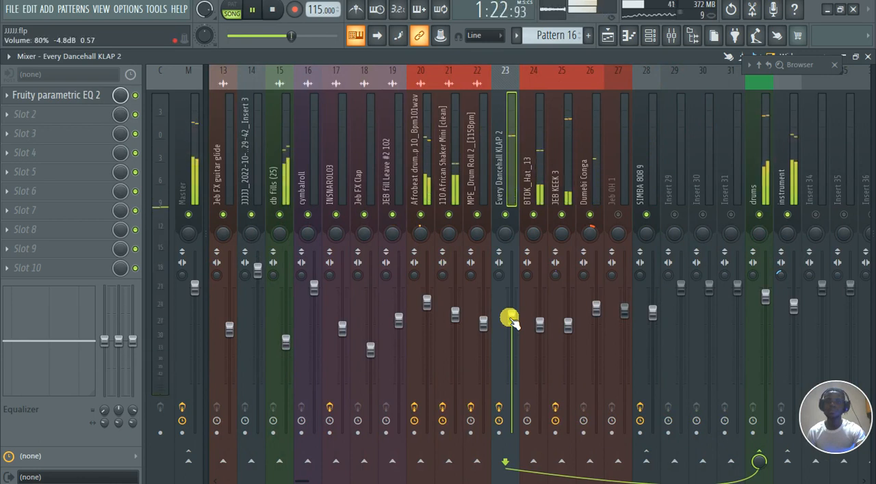
scroll(427, 198, up, 3)
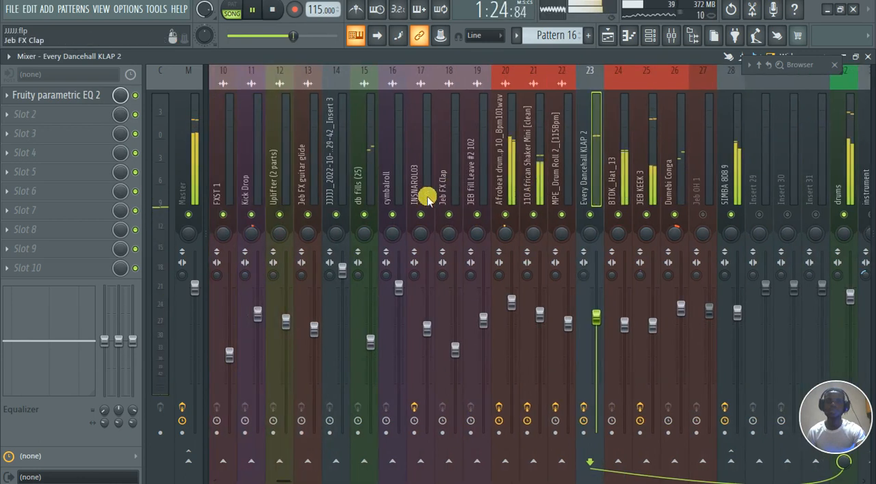
drag(371, 342, 370, 336)
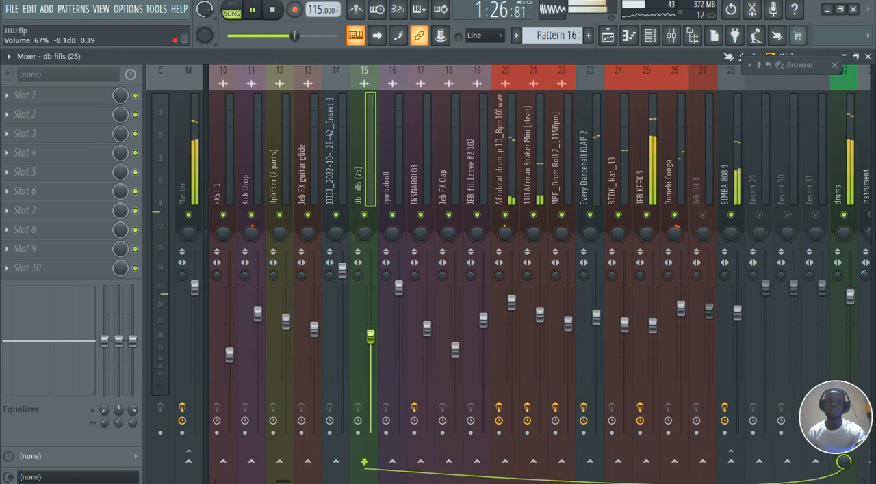
Check the SIMBA 808 9 mixer track and slightly raise the volume of the Afrobeat drum loop track
scroll(525, 128, down, 6)
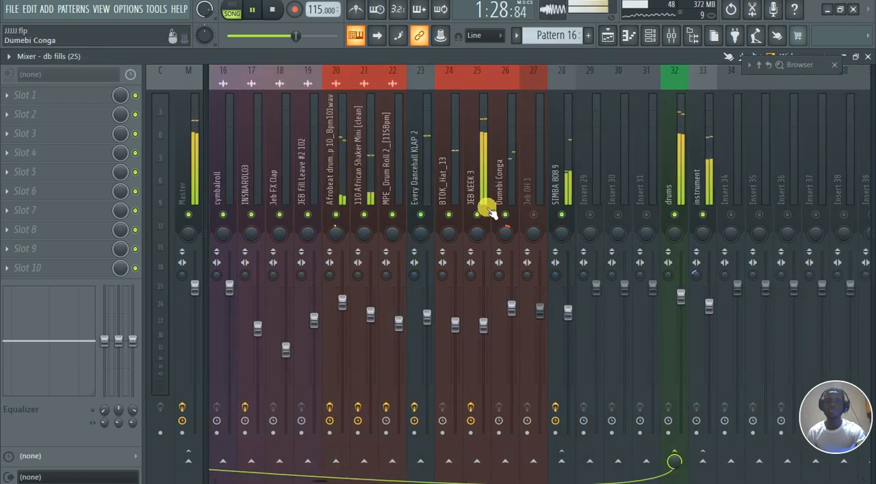
click(556, 175)
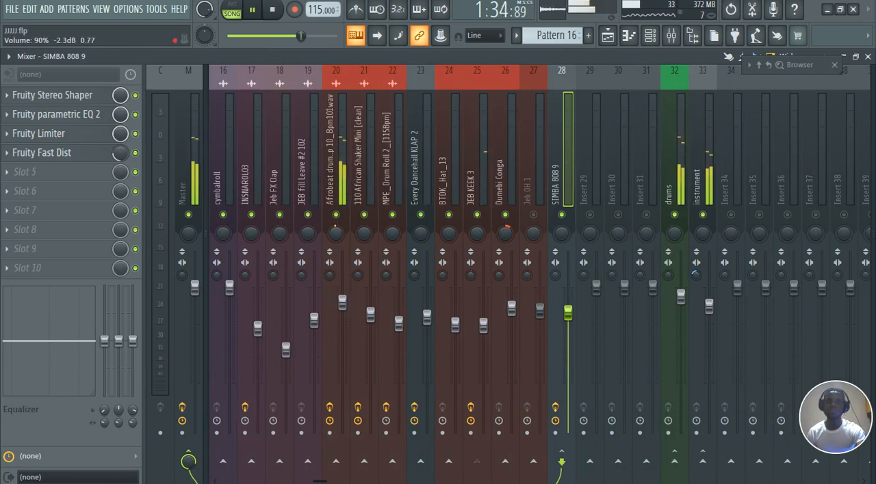
click(342, 302)
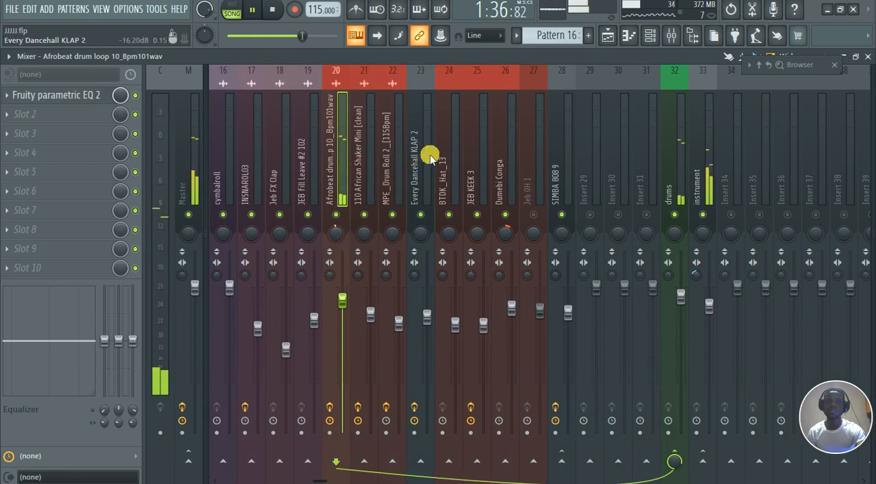
Check the levels across the mixer during playback and mute the JEB KEEK 3 track
scroll(430, 156, up, 5)
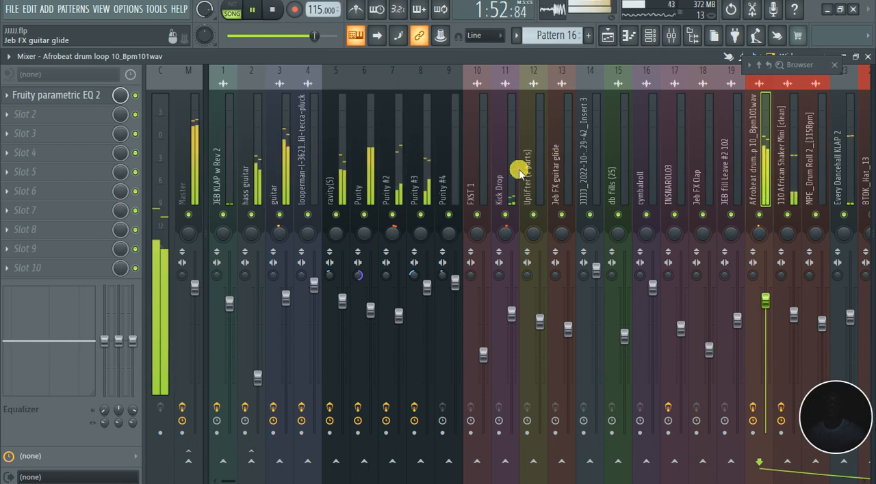
scroll(518, 168, down, 3)
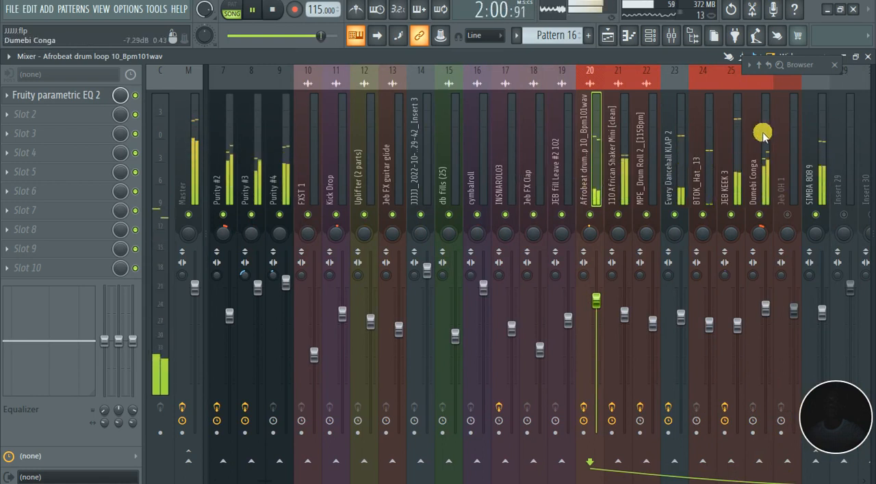
click(739, 148)
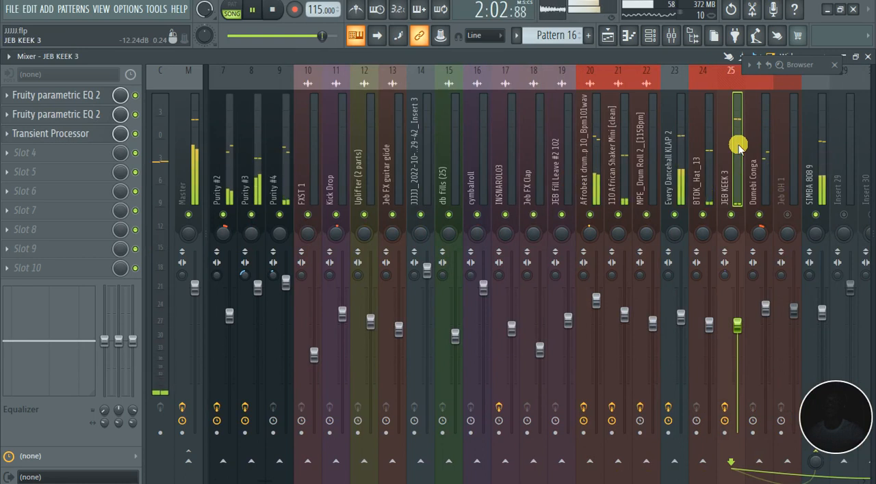
click(731, 214)
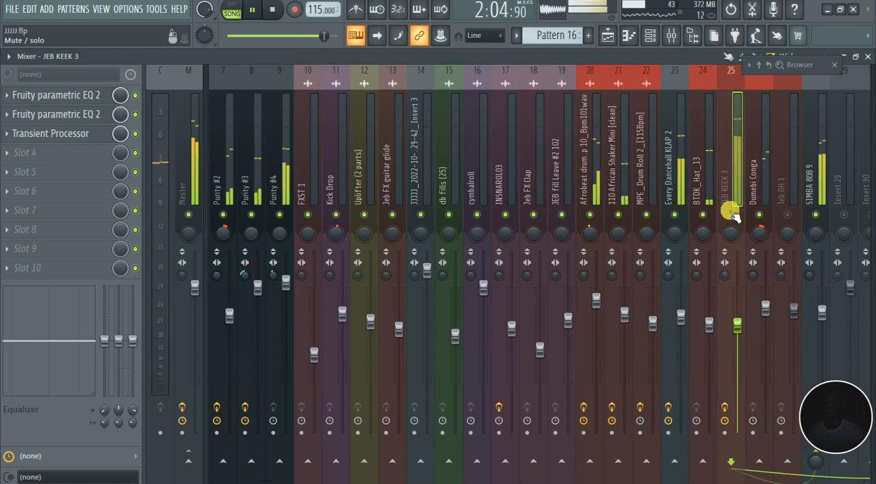
Stop playback and move Fruity parametric EQ 2 to the first effect slot of the SIMBA 808 9 mixer track
click(820, 157)
key(space)
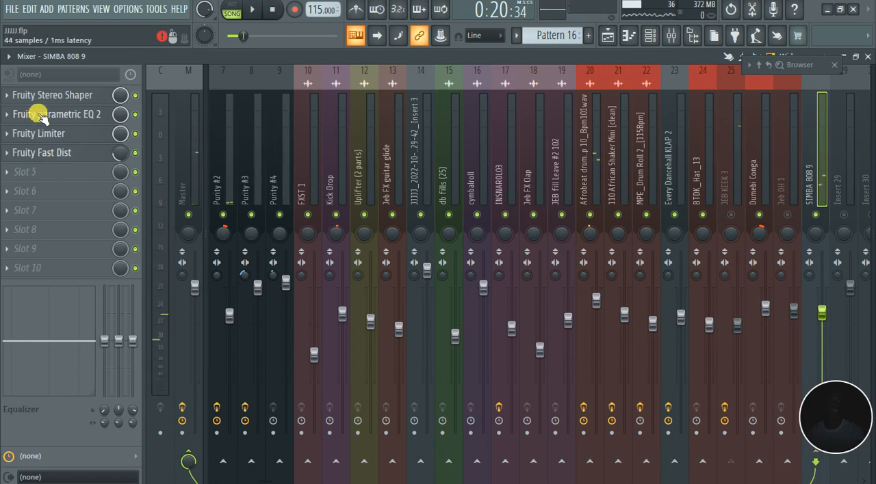
scroll(43, 99, down, 1)
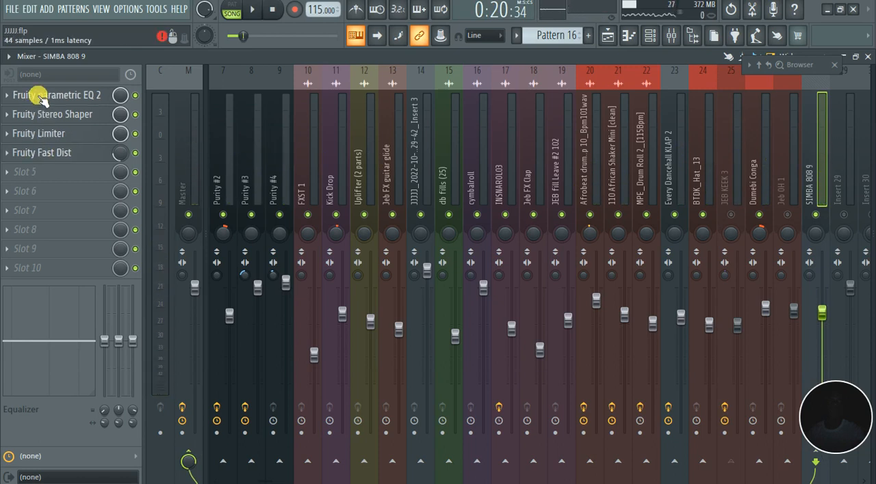
click(43, 99)
drag(382, 275, 339, 277)
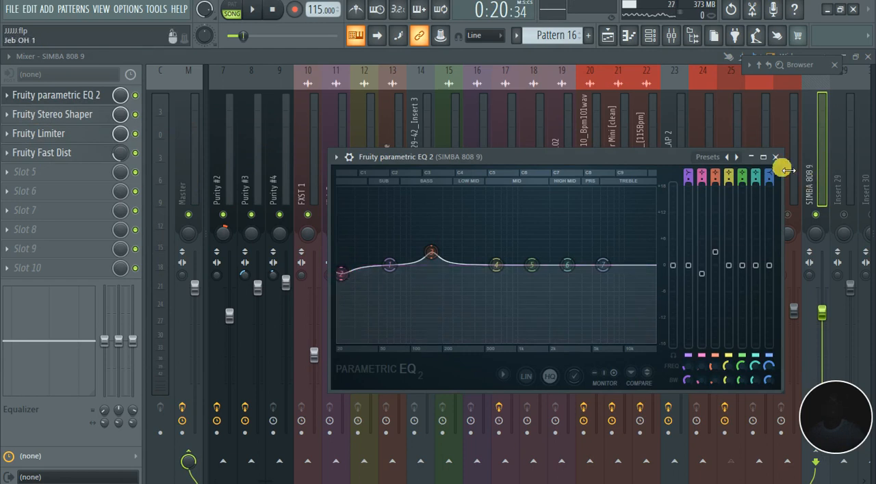
key(ctrl+z)
key(ctrl+z)
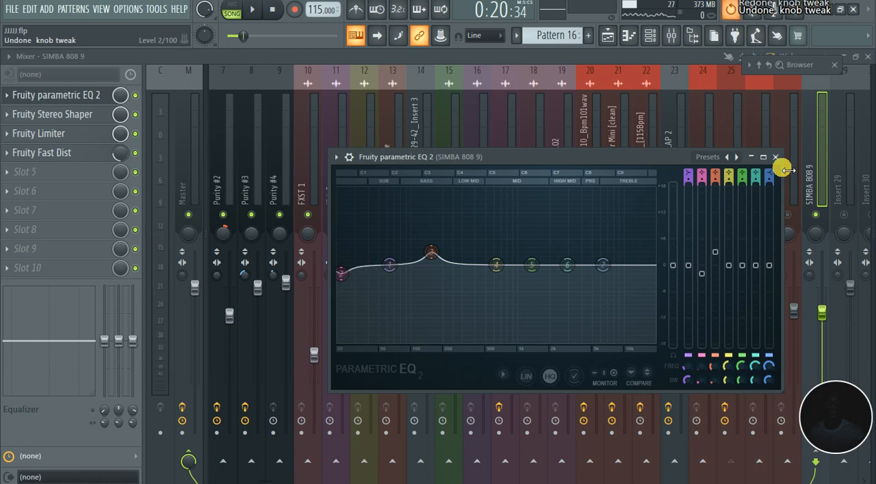
key(ctrl+z)
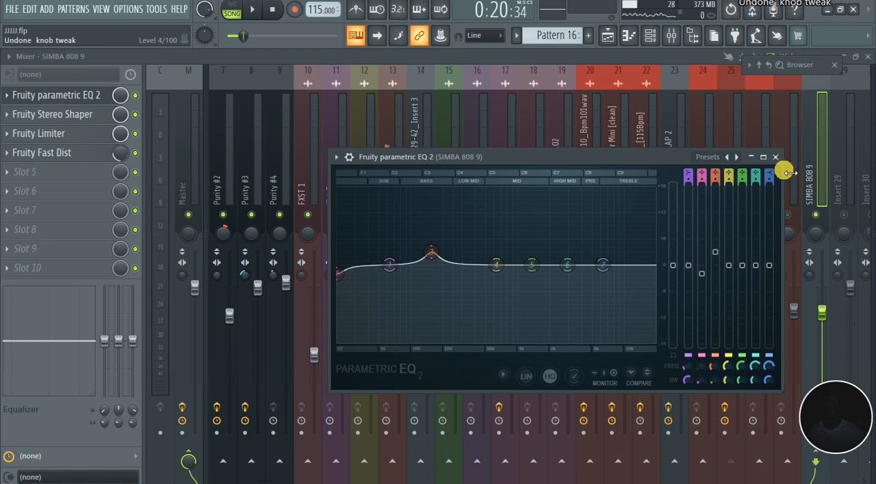
key(ctrl+alt+z)
key(ctrl+alt+z)
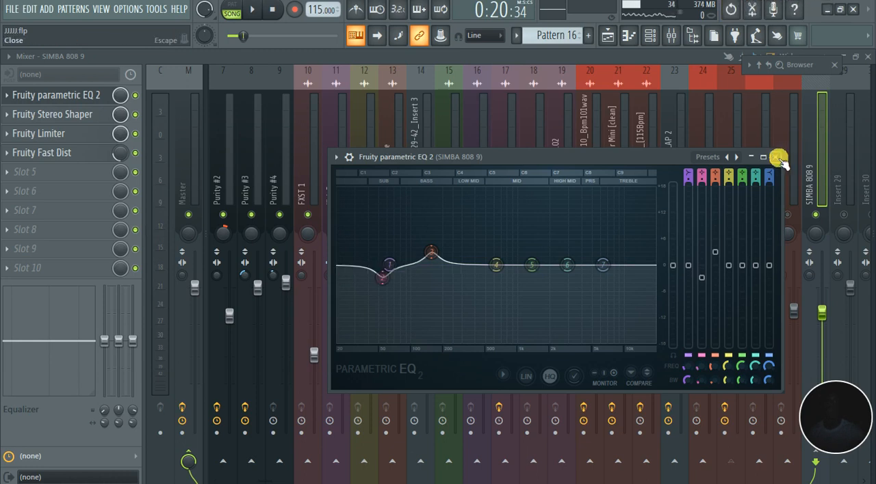
click(775, 157)
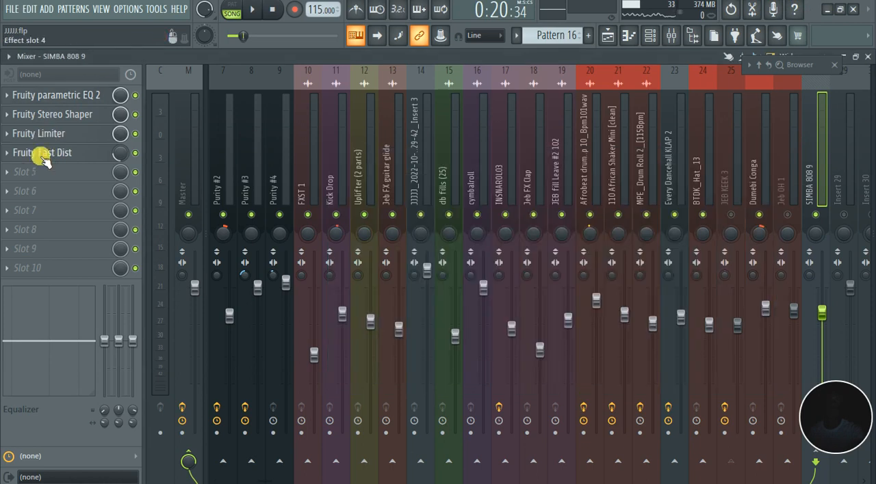
Free the third effect slot of the SIMBA 808 9 track and insert Fruity Parametric EQ 2 there, ahead of the limiter and distortion
scroll(42, 155, down, 1)
scroll(31, 137, down, 1)
click(11, 135)
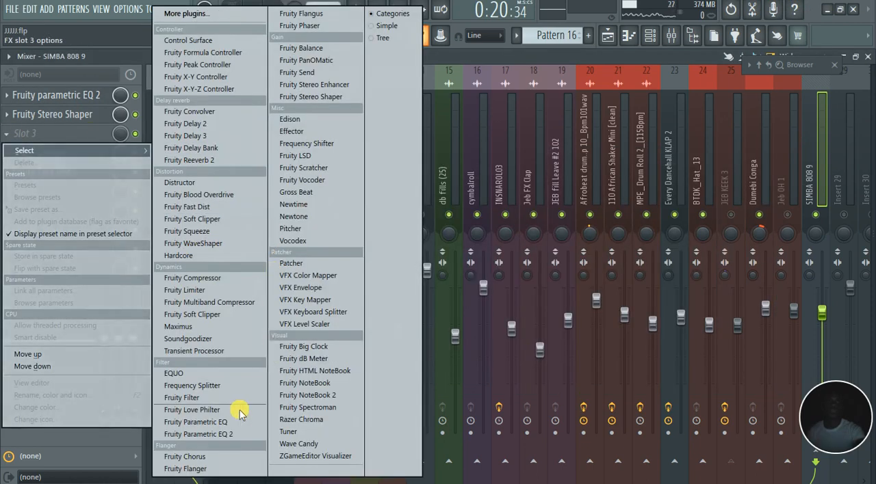
click(225, 434)
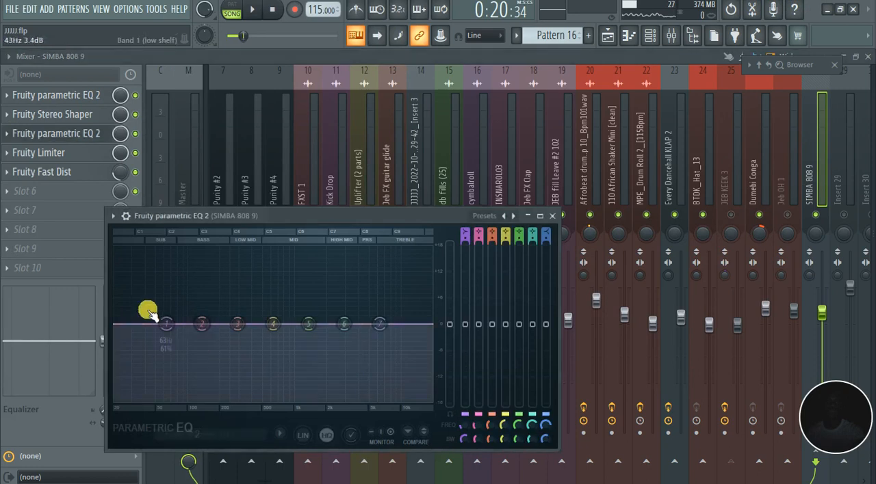
Turn band 1 of the new EQ into a High pass filter, adjust its order, and place its cutoff in the sub range
drag(160, 323, 130, 325)
right_click(130, 324)
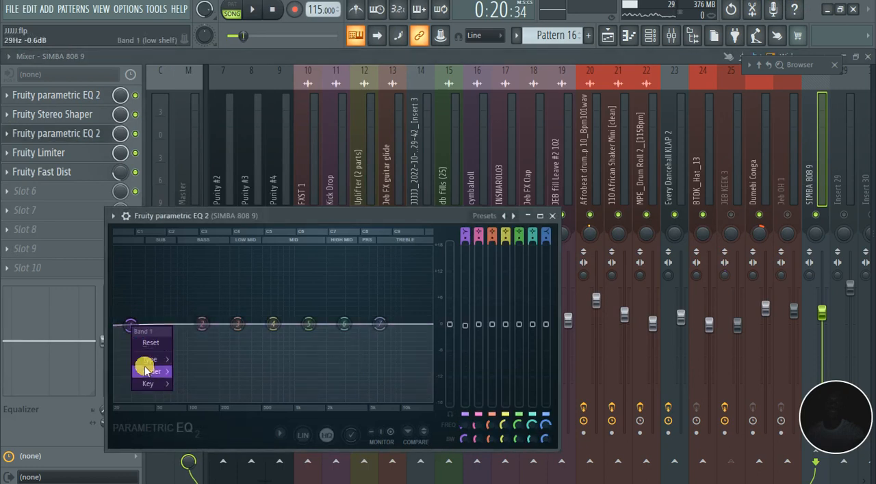
mouse_move(152, 373)
click(191, 375)
right_click(131, 327)
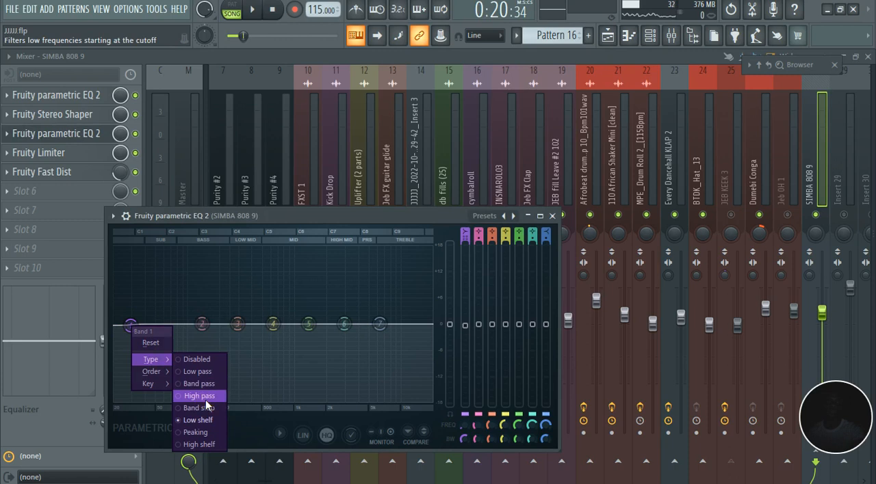
click(206, 399)
drag(128, 327, 144, 324)
Play the song from about bar 29 and slightly raise the high-pass cutoff in the second EQ of SIMBA 808 9
key(space)
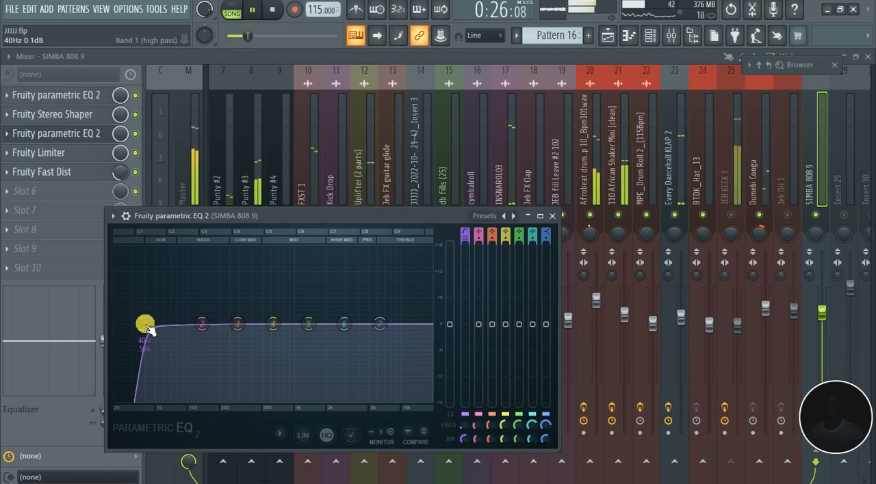
click(602, 37)
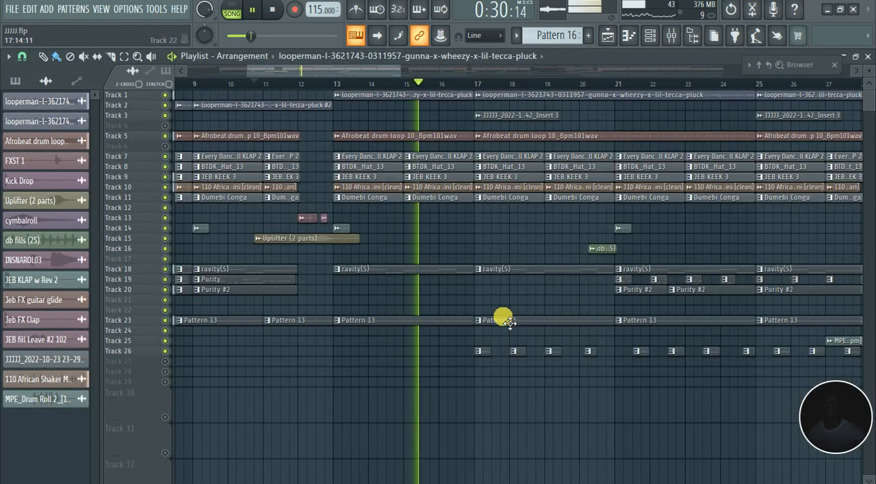
scroll(481, 331, down, 3)
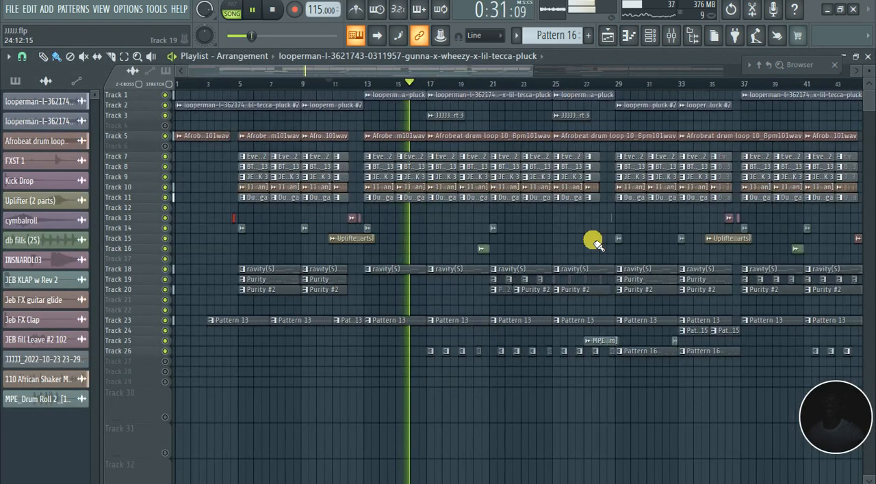
click(623, 80)
click(672, 35)
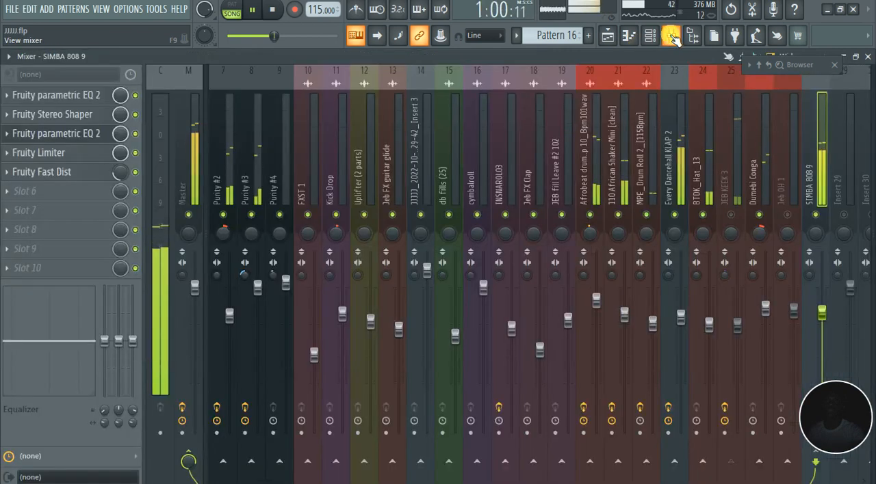
click(61, 137)
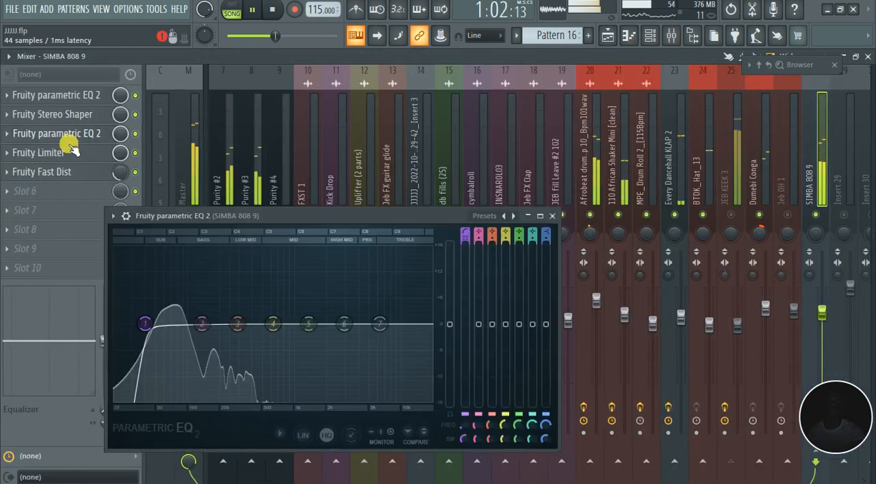
drag(174, 342, 151, 323)
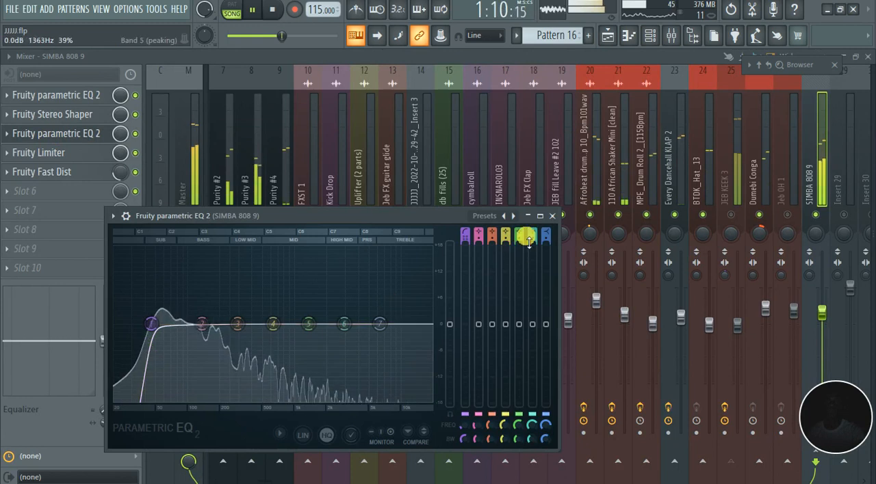
click(551, 217)
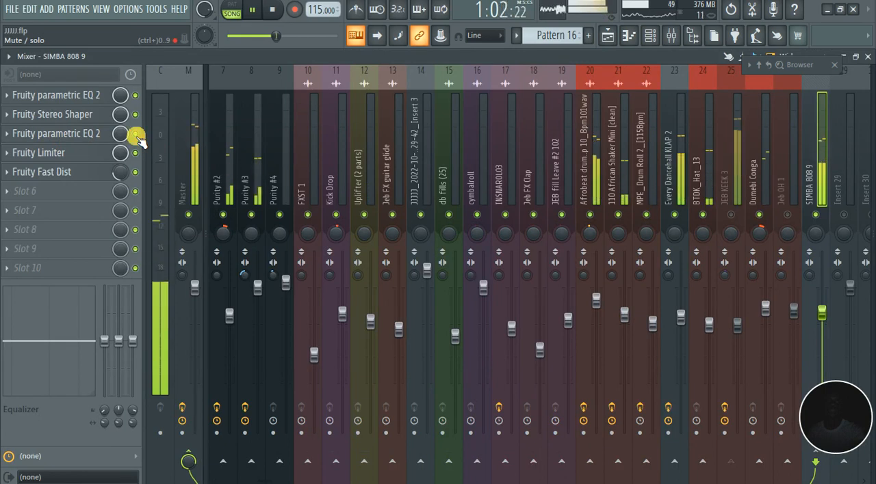
Unmute the JEB KEEK 3 track and slightly raise the volume of the looperman pluck track
click(731, 215)
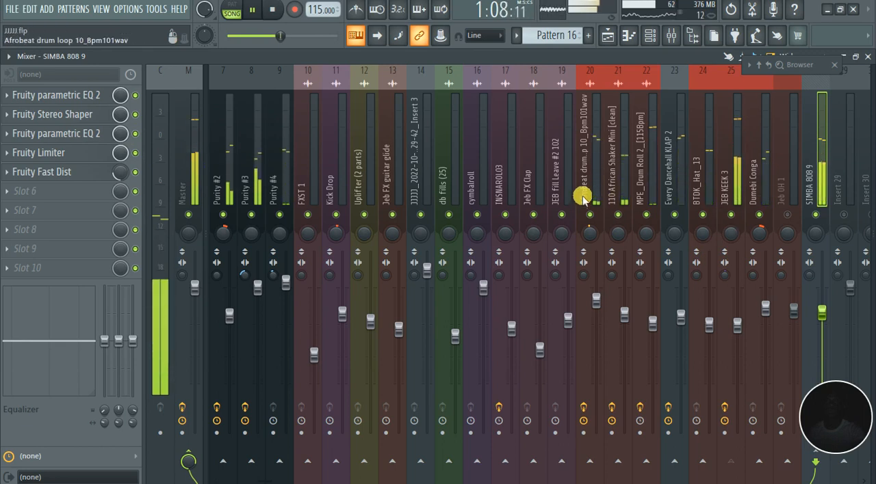
scroll(582, 198, left, 3)
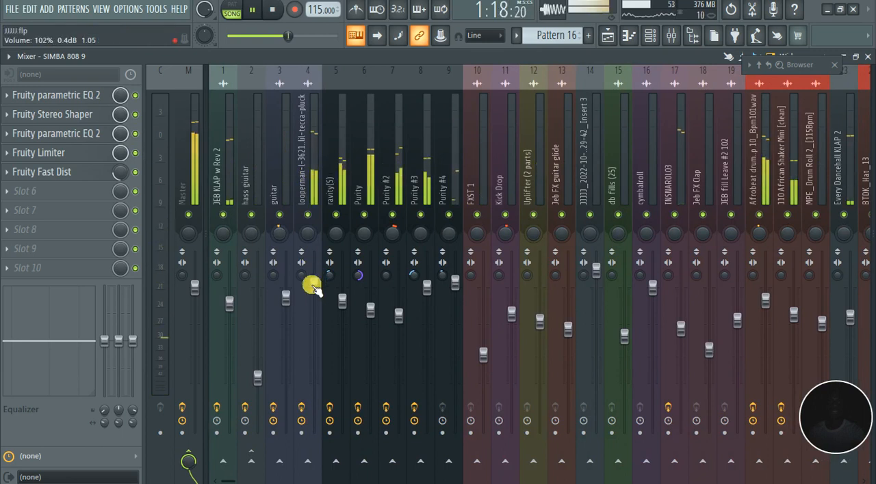
drag(309, 287, 314, 281)
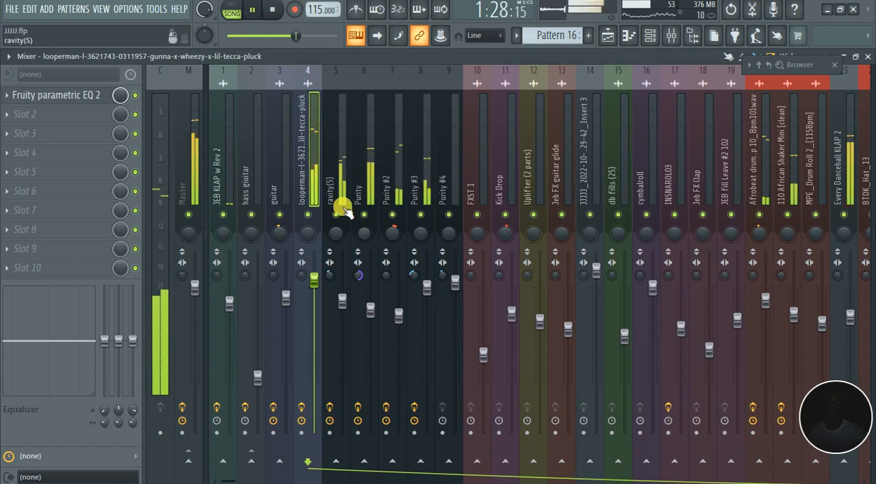
click(336, 215)
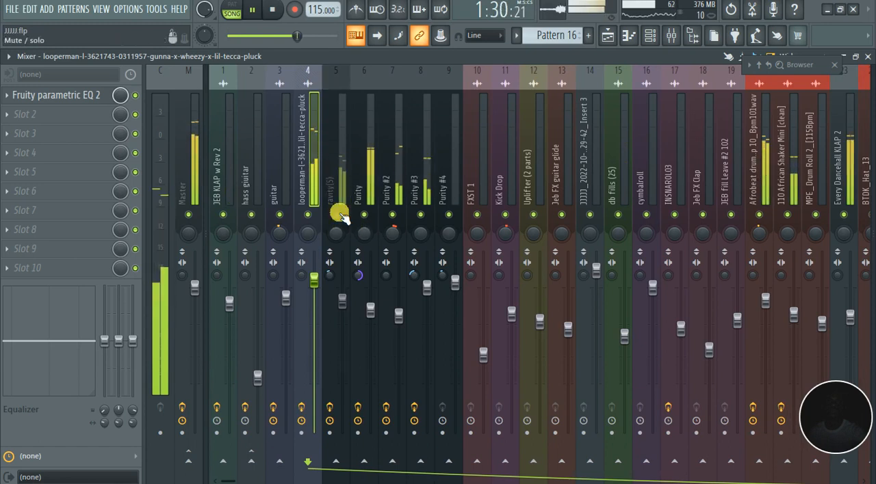
click(338, 216)
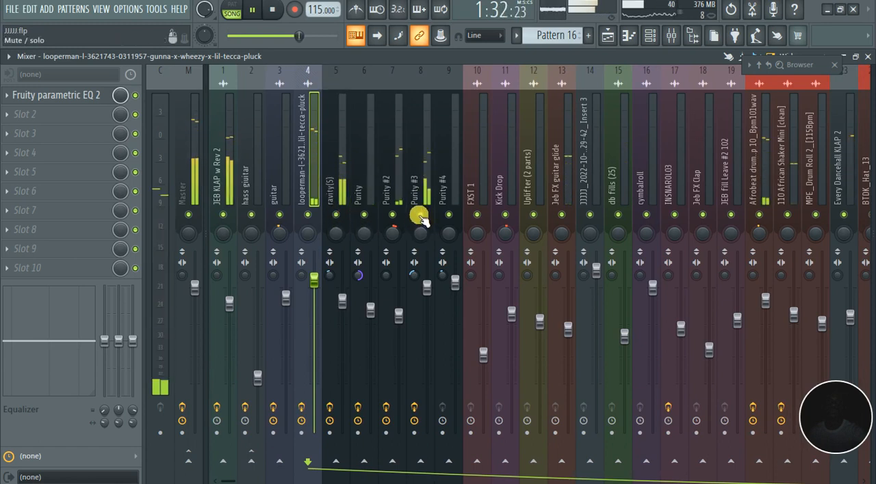
Replay the song from about bar 40 and lower the mixer volume of the Purity #2 track
click(608, 34)
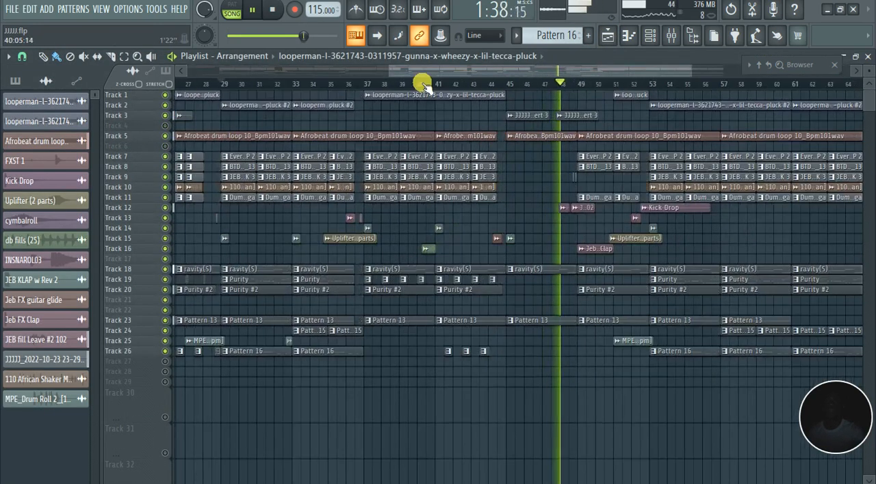
click(423, 83)
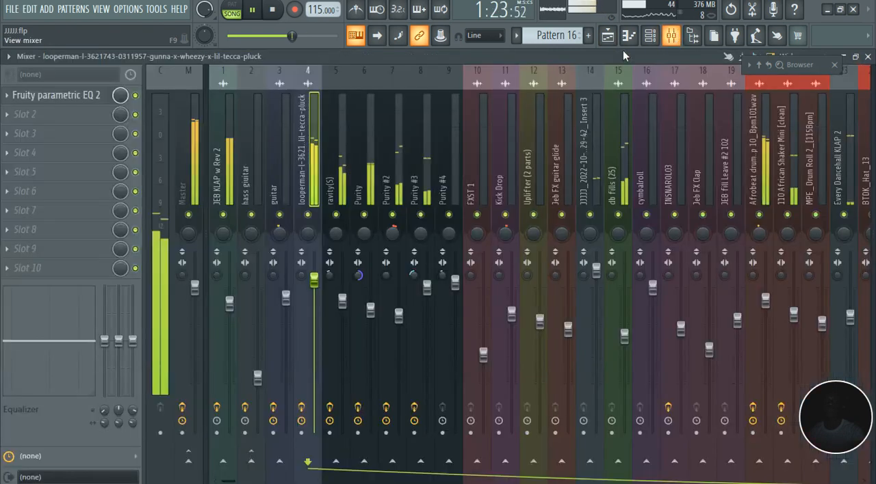
click(671, 35)
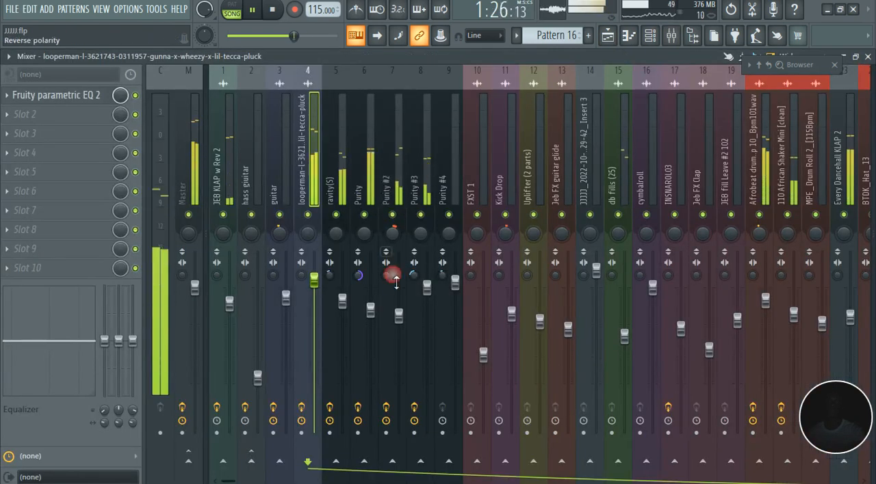
drag(401, 319, 401, 343)
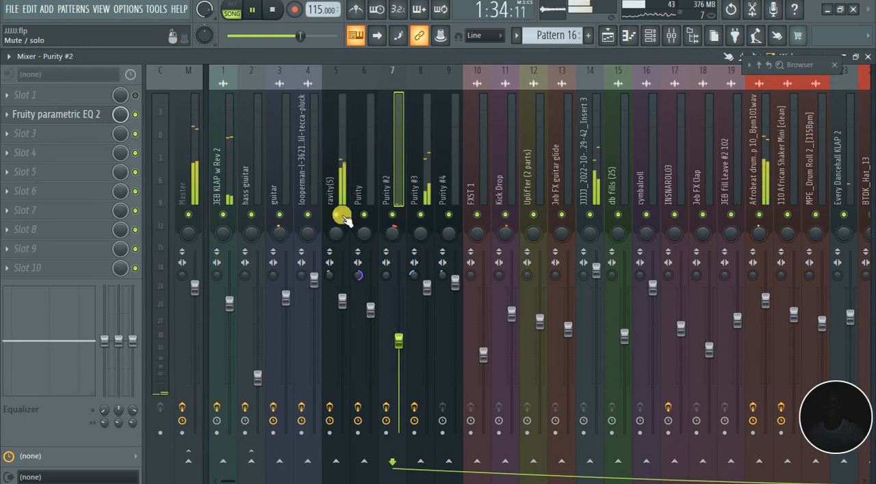
Compare the mix with ravity(S) and Purity #3 briefly muted, lower Purity #3, and raise ravity(S) to 94%
click(336, 214)
click(336, 214)
click(419, 215)
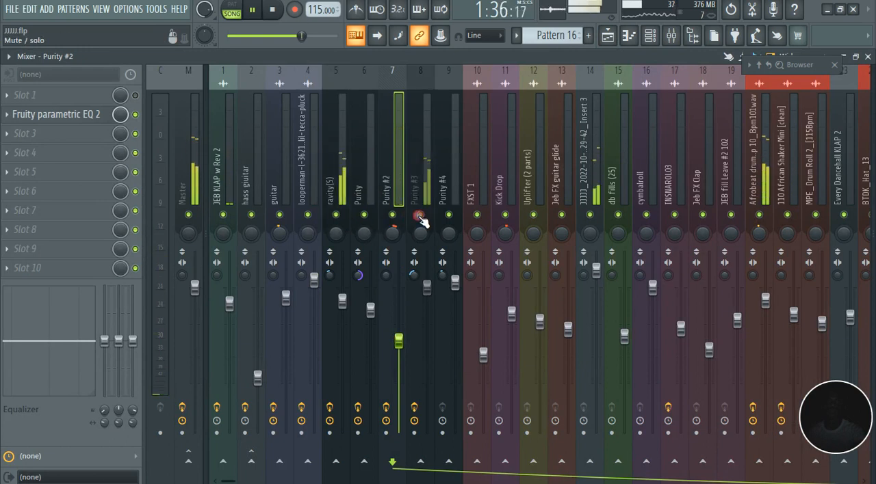
click(420, 216)
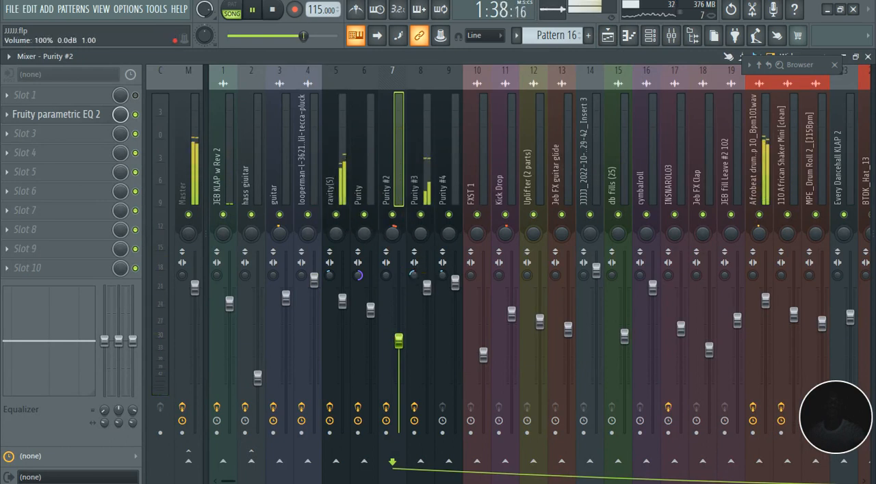
drag(426, 288, 426, 304)
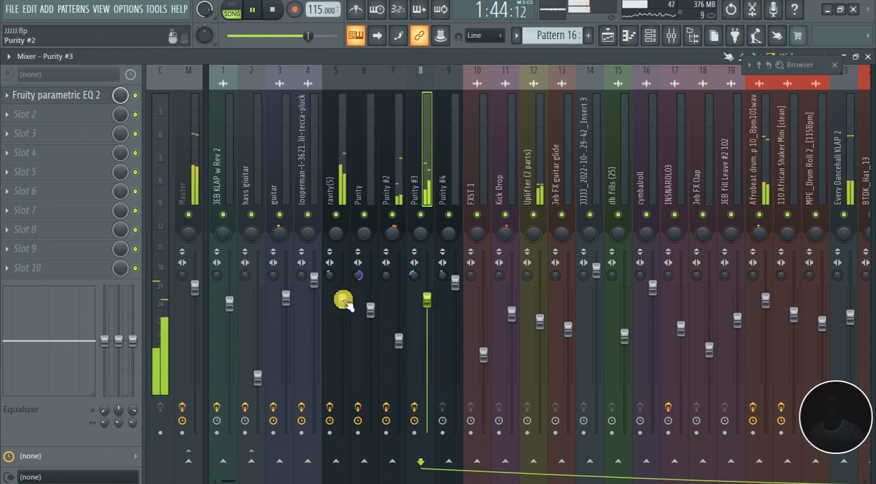
drag(342, 302, 342, 296)
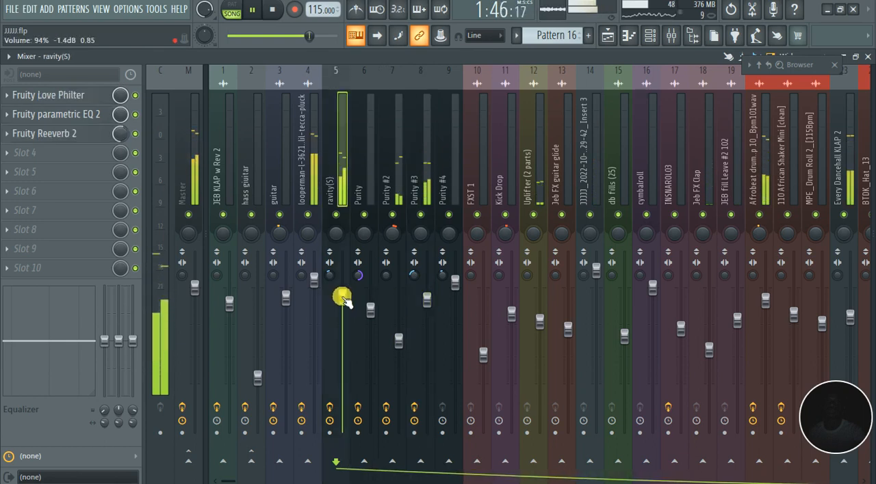
Briefly mute the hass giuitar track during playback to judge its part in the mix
scroll(365, 184, up, 1)
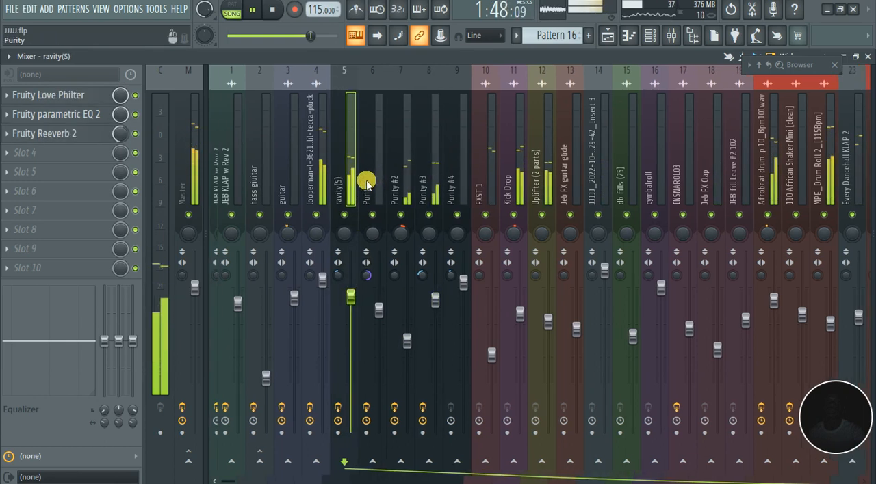
scroll(366, 183, down, 1)
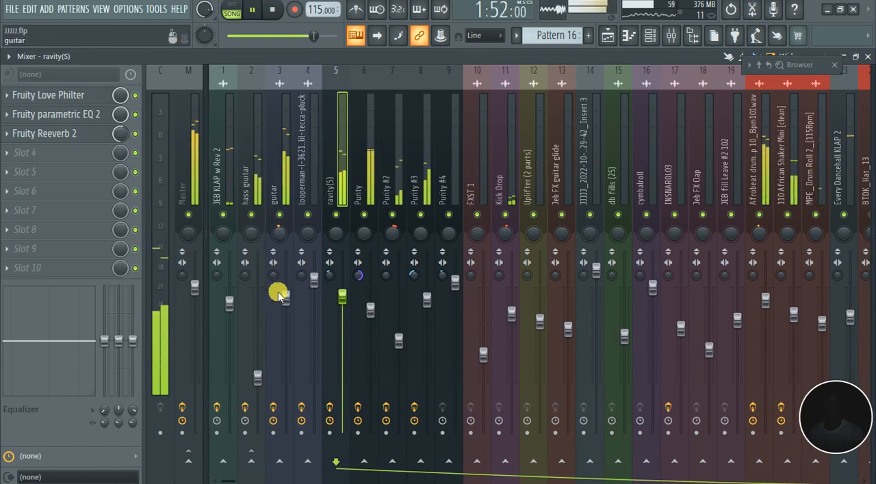
click(253, 215)
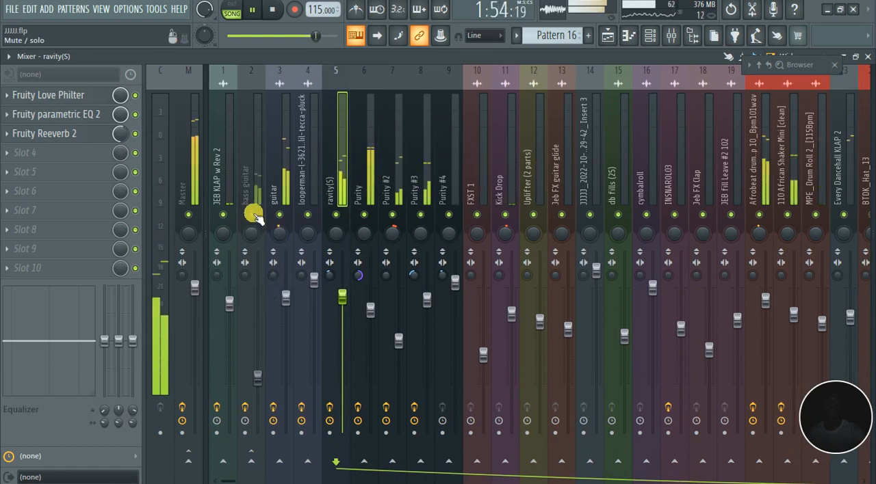
click(253, 215)
drag(286, 298, 286, 289)
click(287, 291)
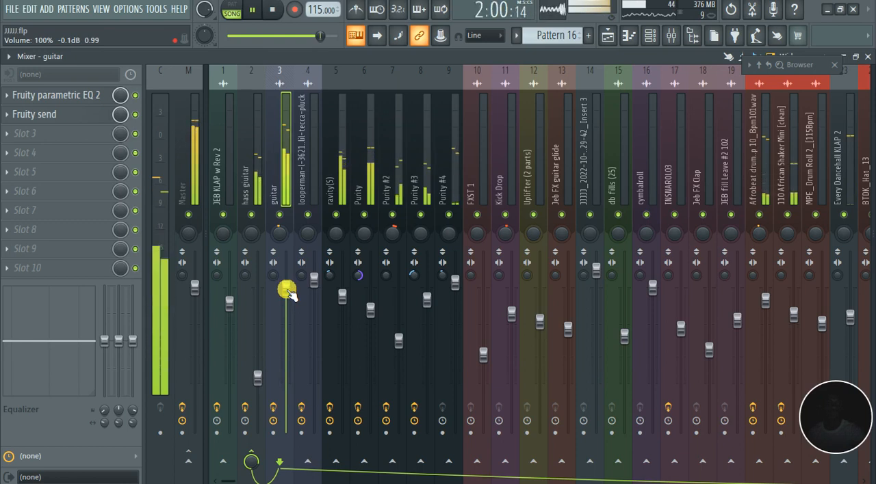
key(ctrl+z)
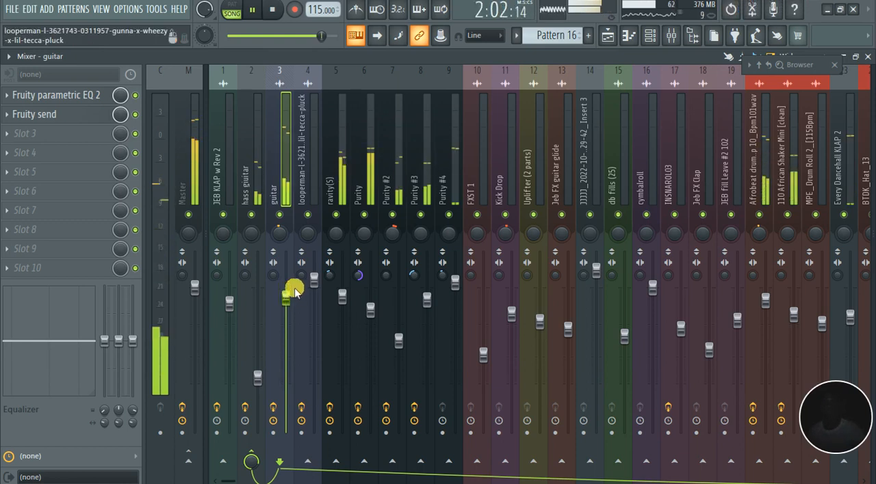
Slightly lower the guitar track's volume and adjust the stereo separation of the hass giuitar track
drag(286, 301, 286, 303)
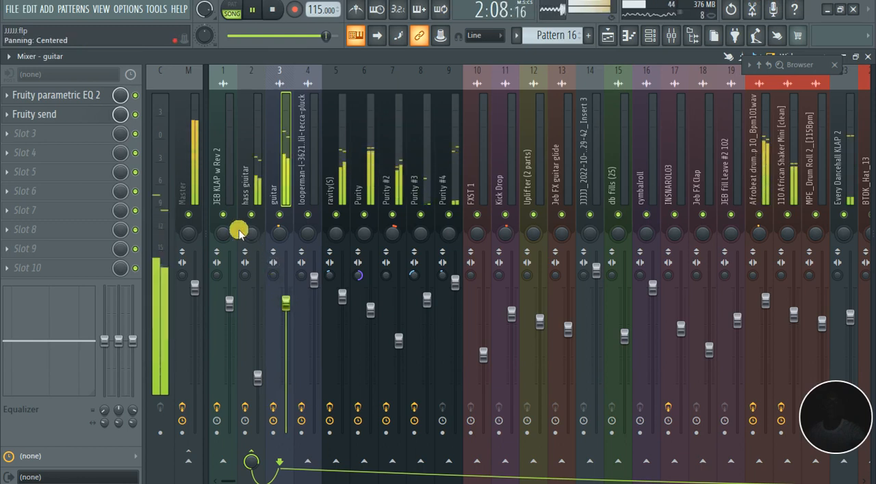
drag(246, 286, 246, 277)
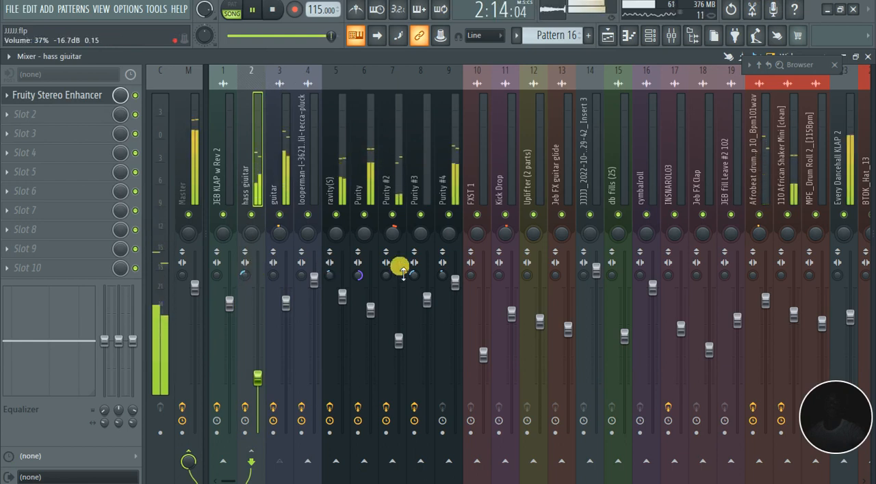
Set the Purity #4 track's mixer volume to 106% and save the project
drag(453, 283, 455, 276)
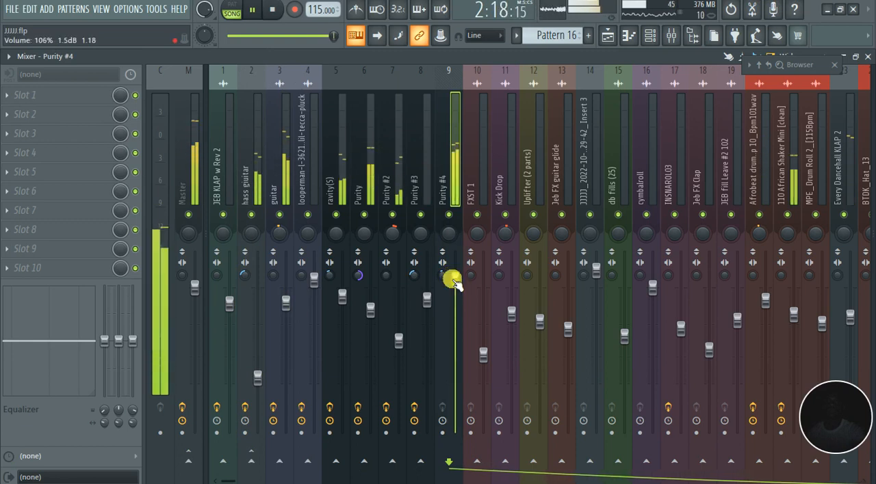
key(ctrl+s)
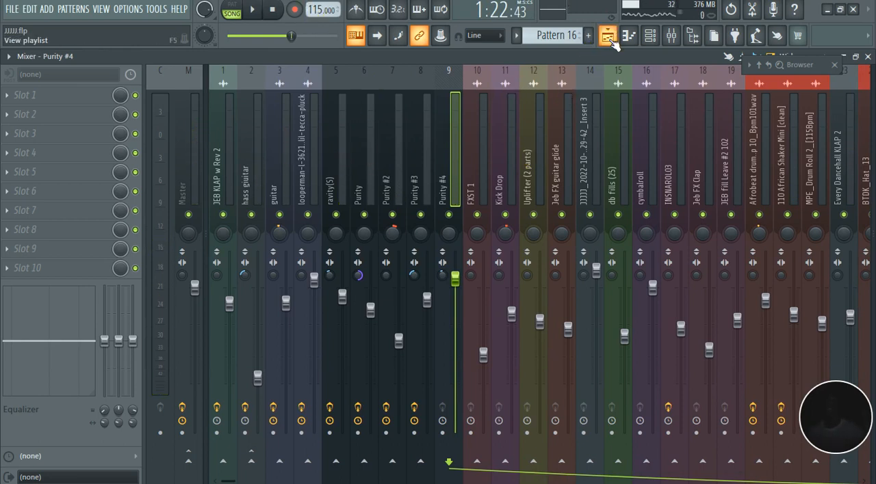
Shrink the height of the empty playlist tracks 30 to 34 to match the compact tracks above them
click(607, 35)
scroll(364, 247, down, 5)
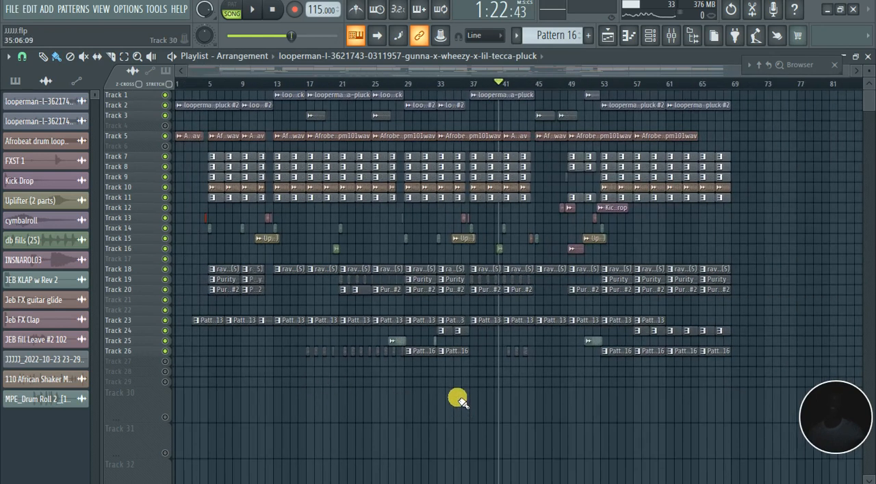
drag(150, 428, 152, 384)
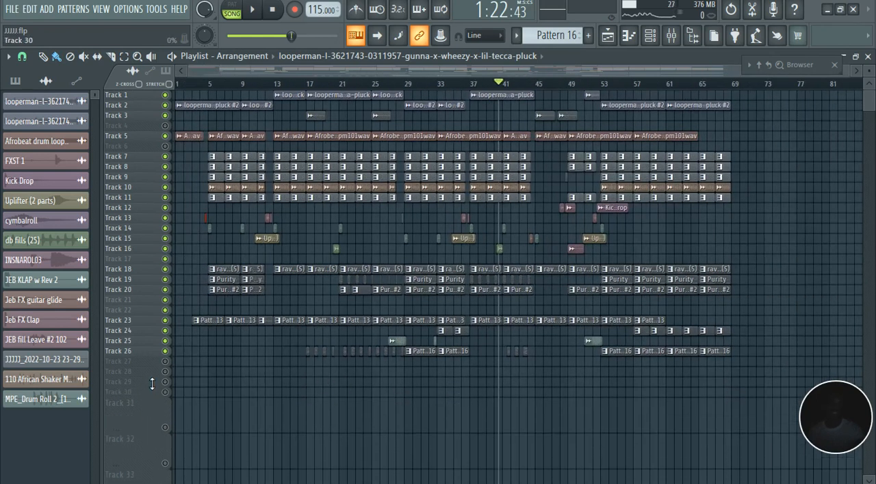
drag(139, 431, 151, 408)
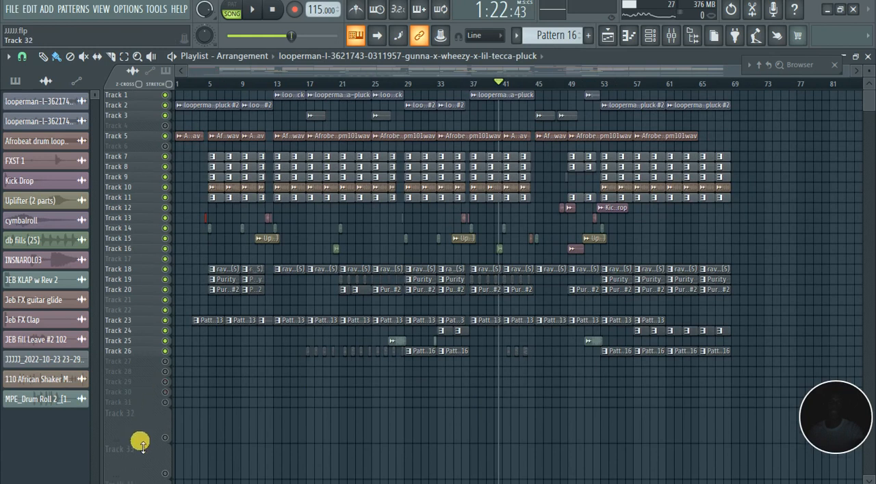
drag(141, 445, 150, 414)
drag(144, 456, 147, 429)
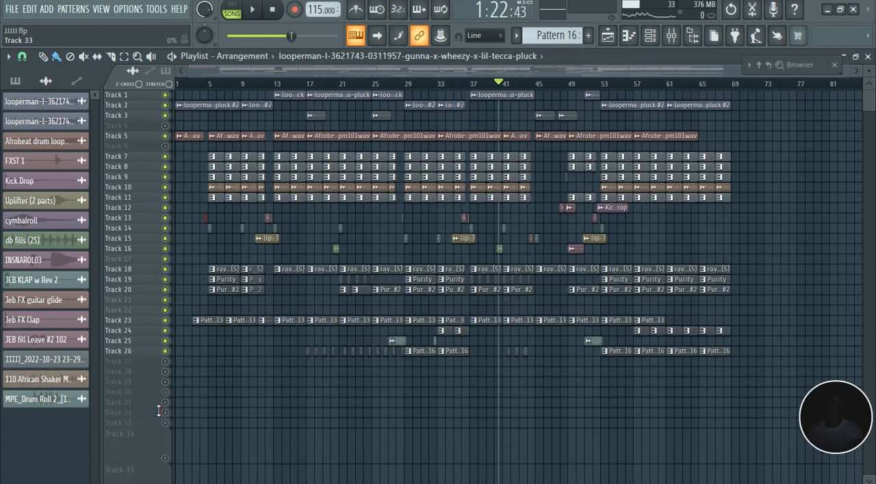
drag(147, 465, 156, 428)
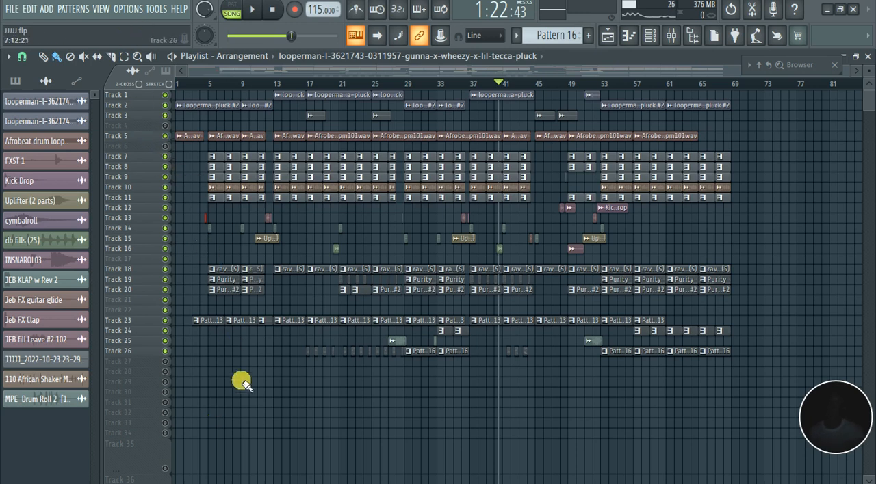
Look through the channel rack's instruments and their notes in Pattern 11, and return to the playlist
scroll(243, 388, up, 4)
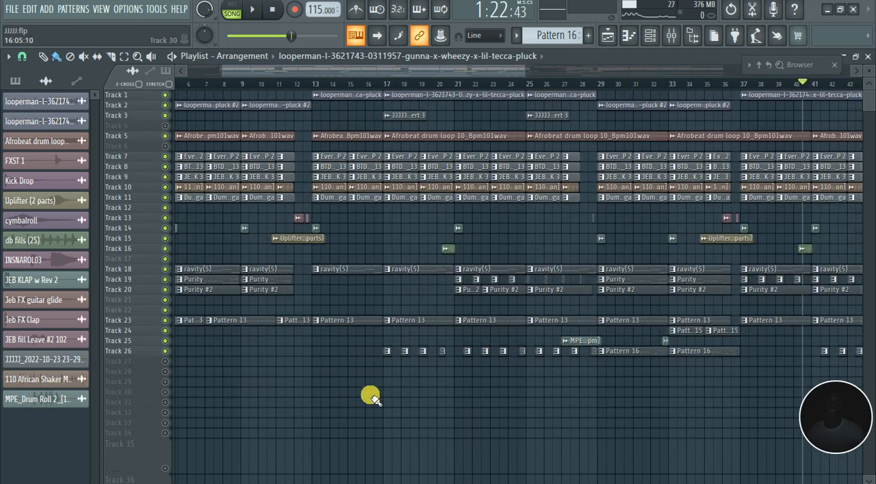
scroll(370, 397, down, 2)
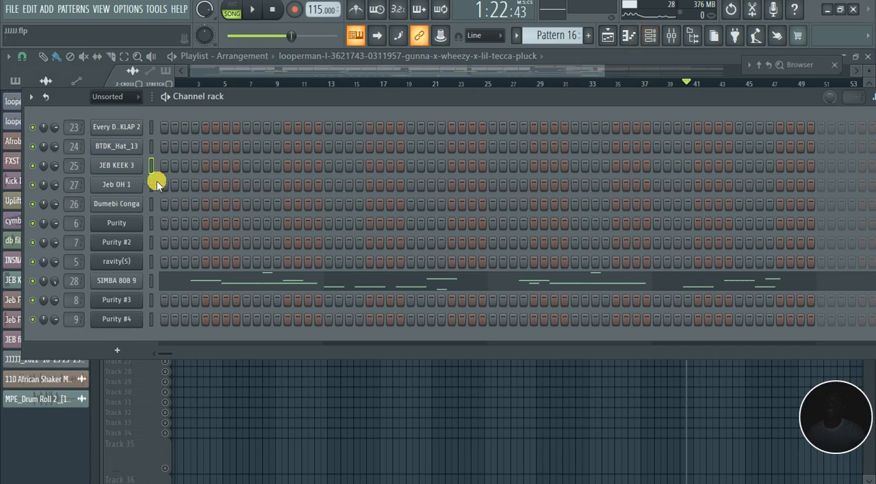
click(123, 96)
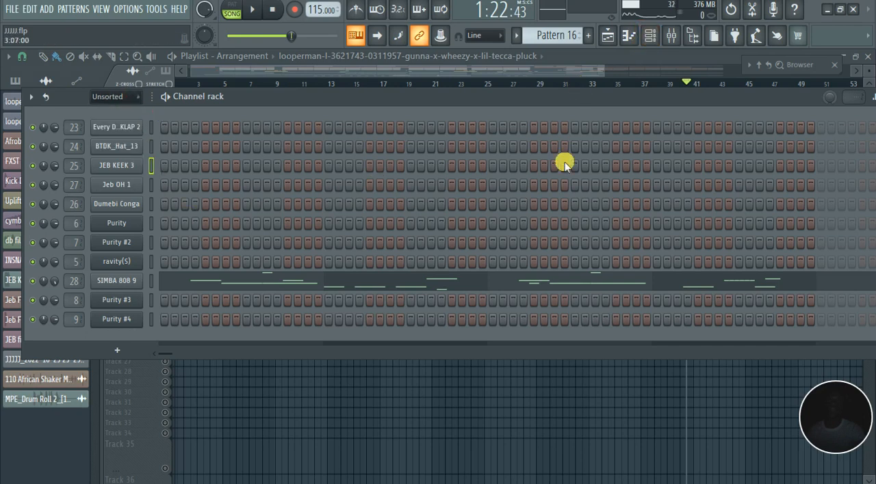
scroll(547, 35, up, 4)
scroll(549, 42, up, 1)
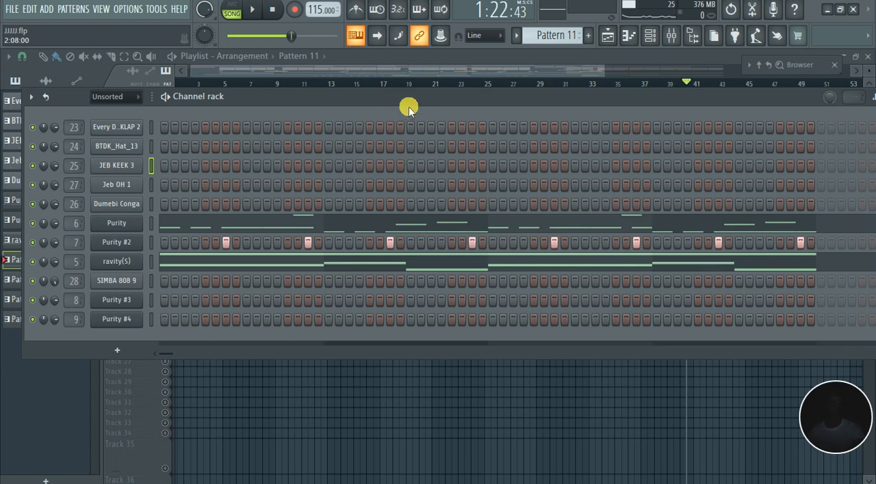
click(421, 74)
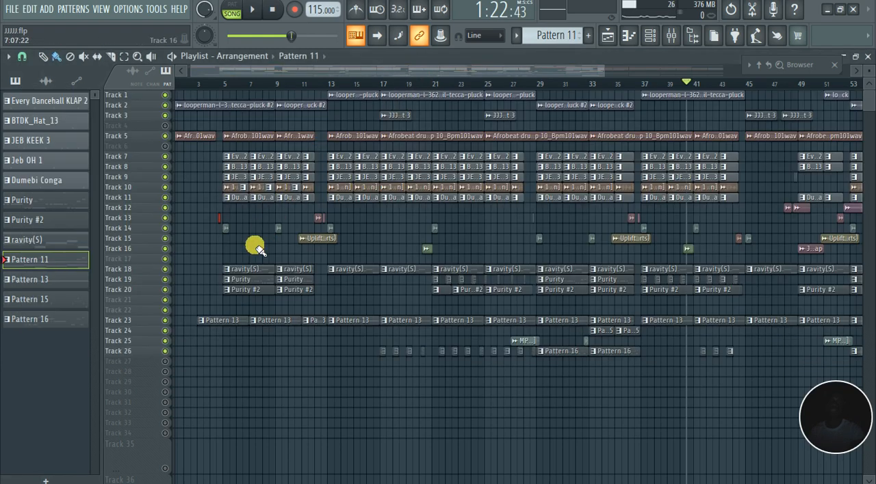
Examine the structure of the whole arrangement in the playlist, from the intro to the final section
scroll(252, 248, down, 3)
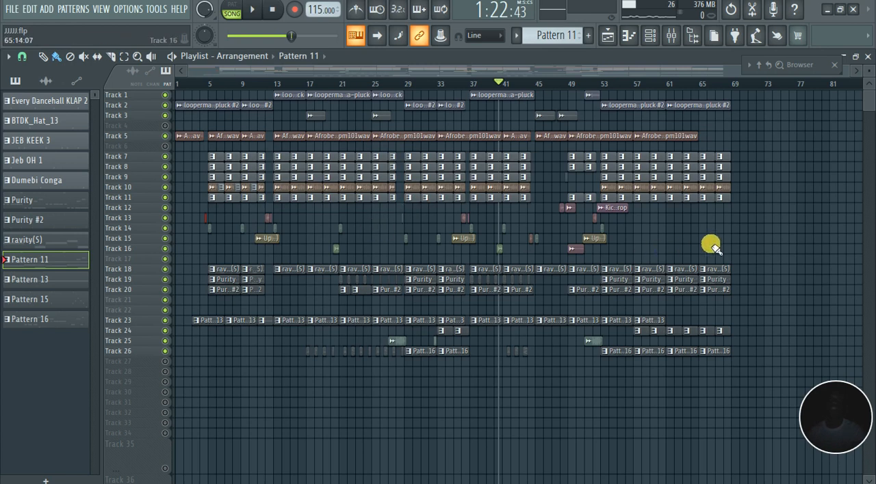
ctrl+scroll(735, 243, up, 2)
scroll(736, 242, up, 1)
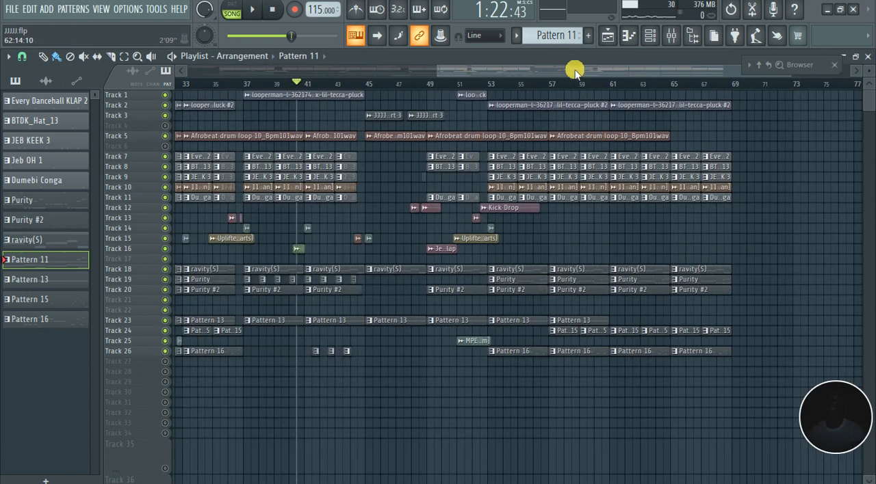
drag(575, 69, 274, 44)
drag(540, 71, 797, 100)
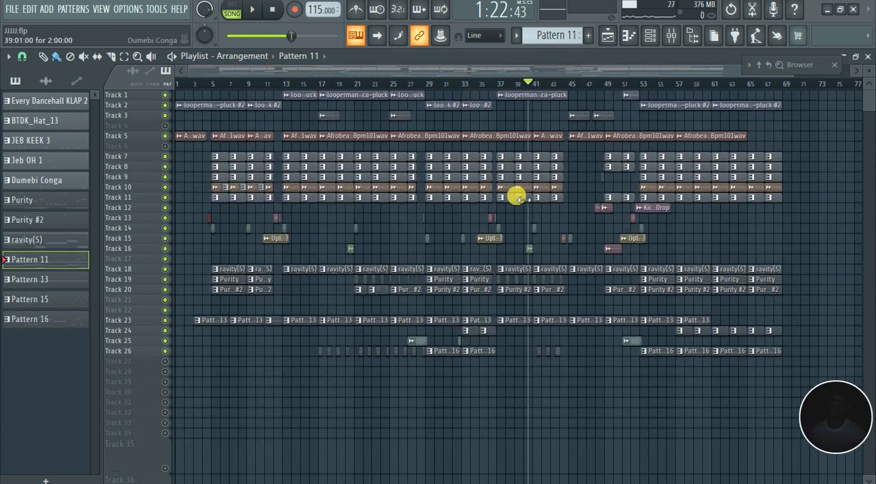
scroll(506, 203, down, 3)
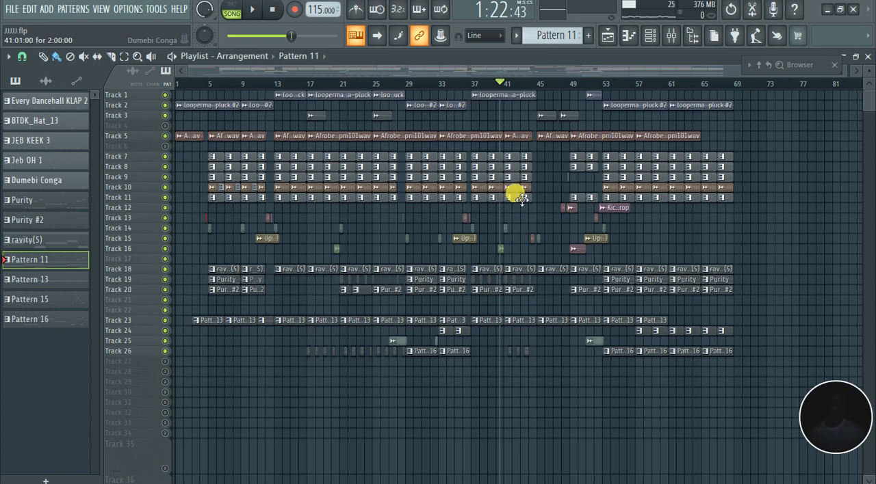
scroll(638, 231, up, 3)
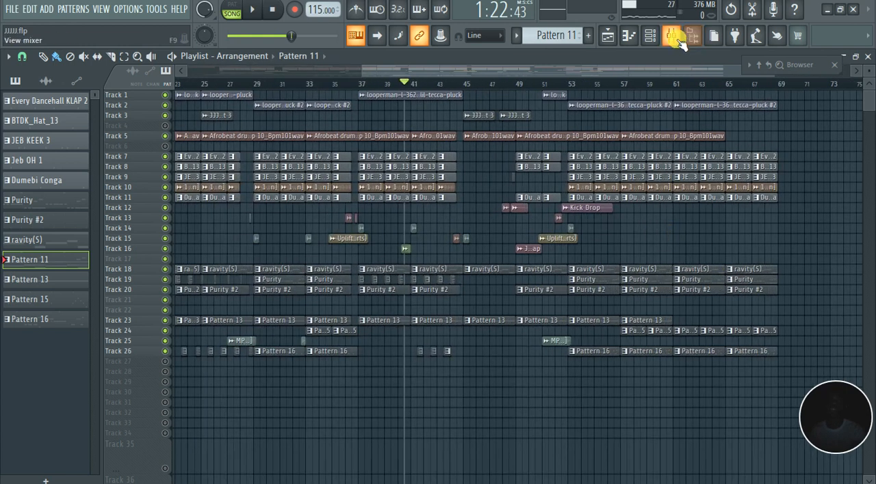
During playback, compare the Master track's stereo separation at 100% merged and 100% separated, and reset it to original
click(672, 35)
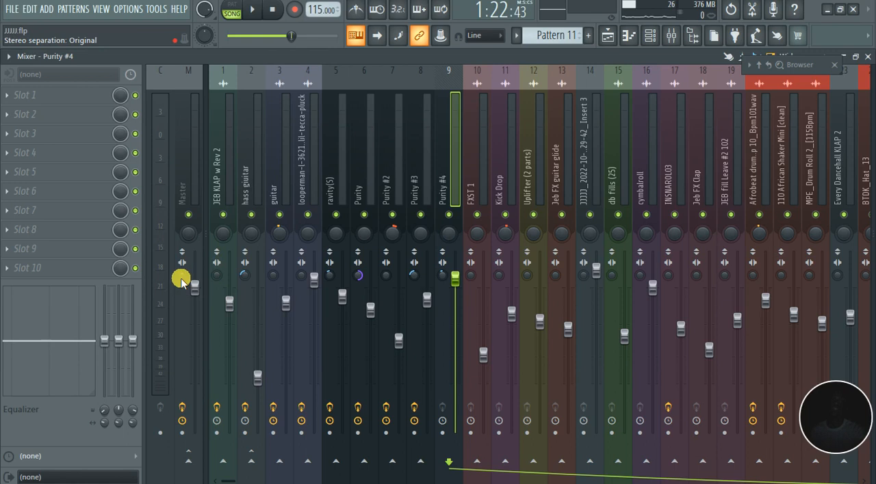
click(181, 280)
key(space)
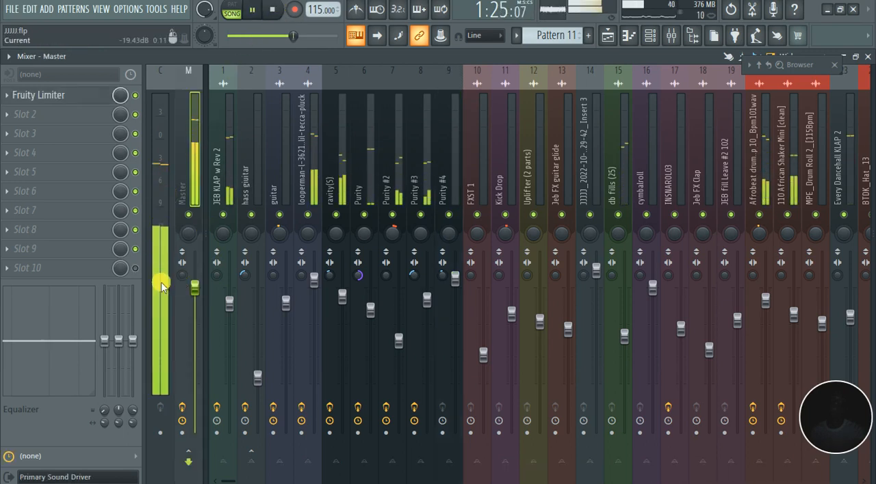
drag(182, 280, 182, 283)
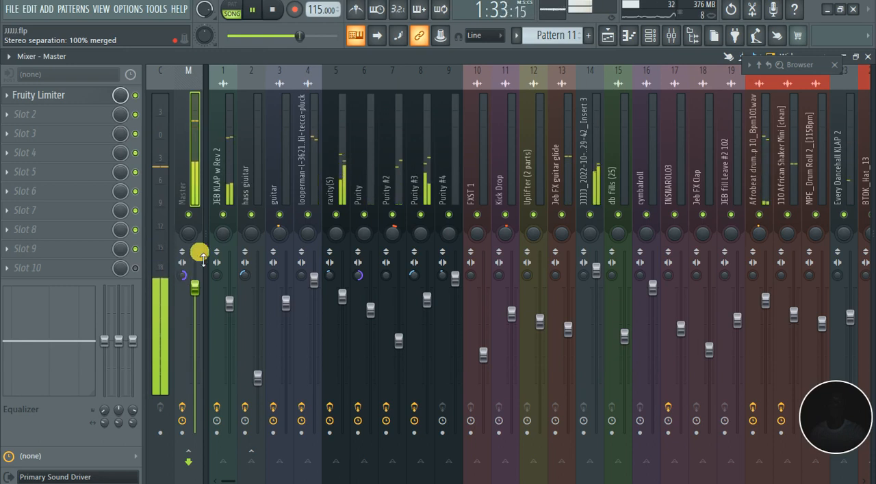
drag(182, 275, 182, 230)
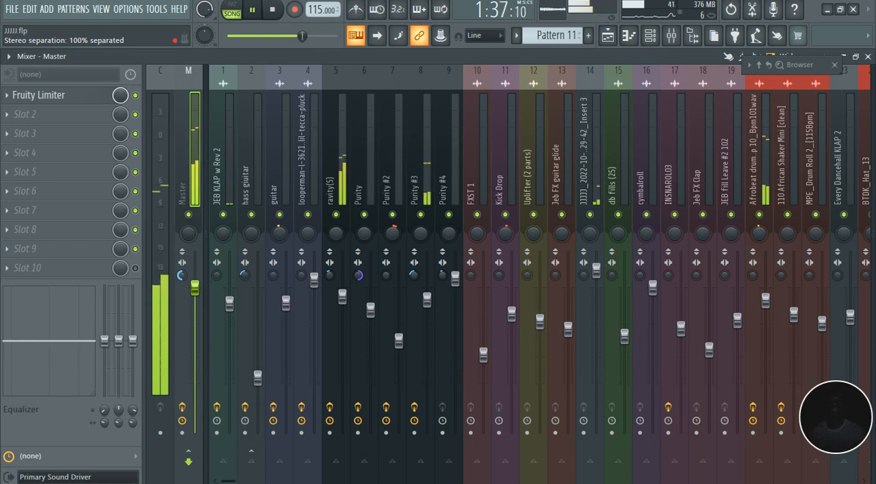
drag(182, 275, 182, 235)
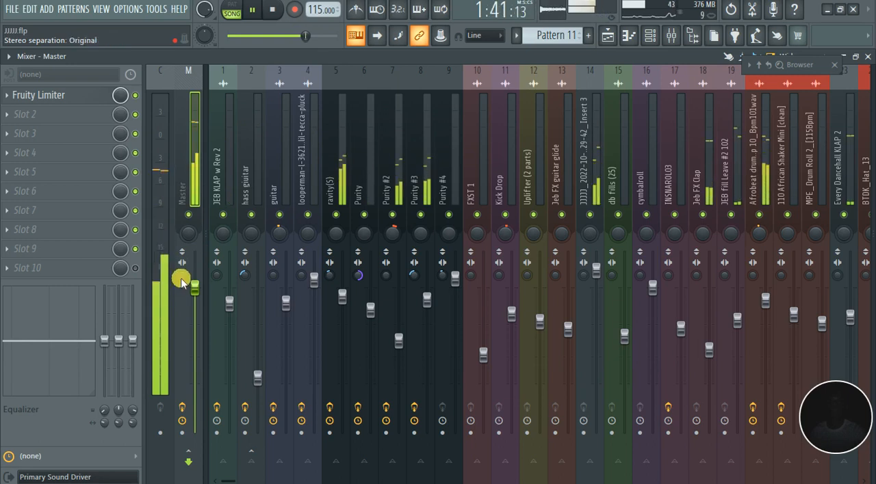
Stop playback and play the full arrangement from bar 1 with all its sections in view in the playlist
click(607, 36)
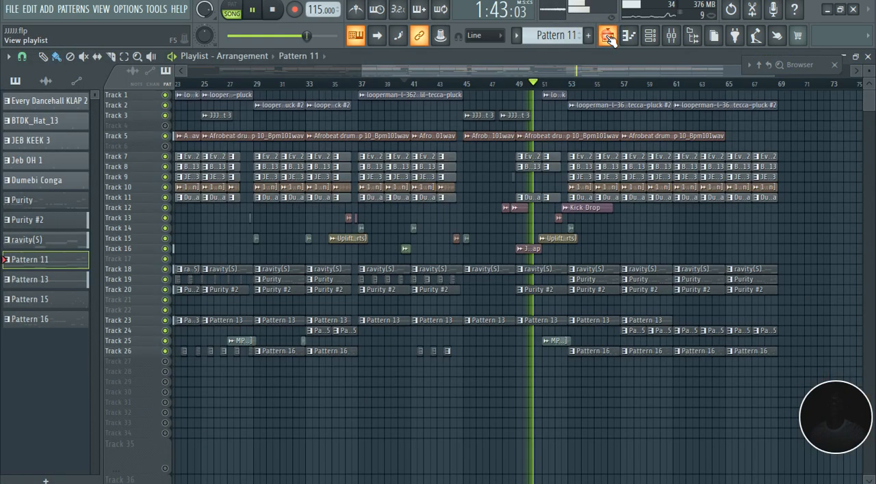
key(space)
click(272, 10)
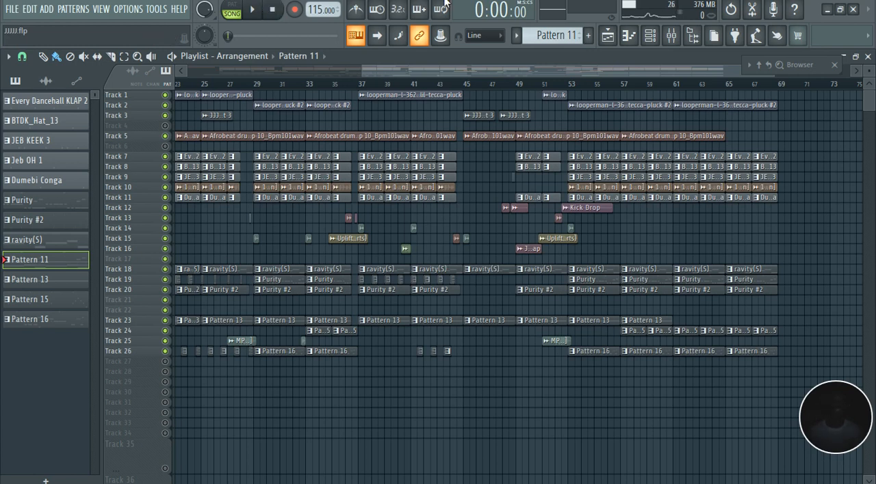
drag(362, 75, 195, 76)
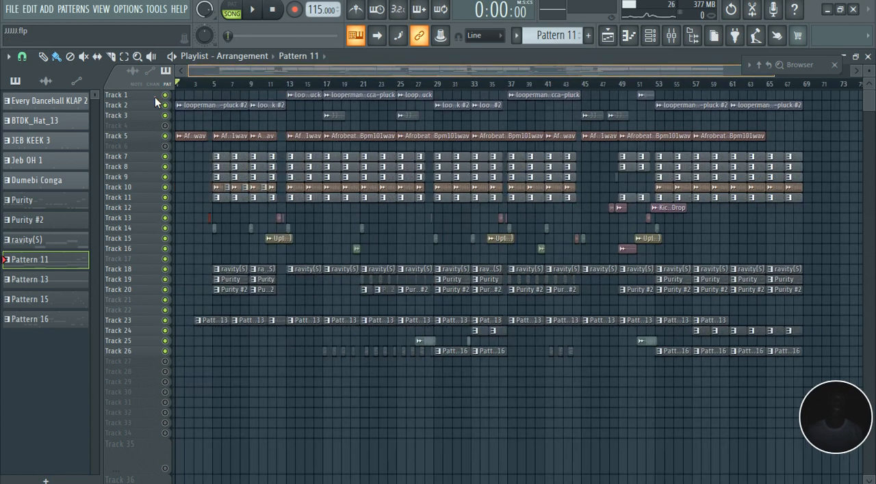
drag(264, 279, 272, 291)
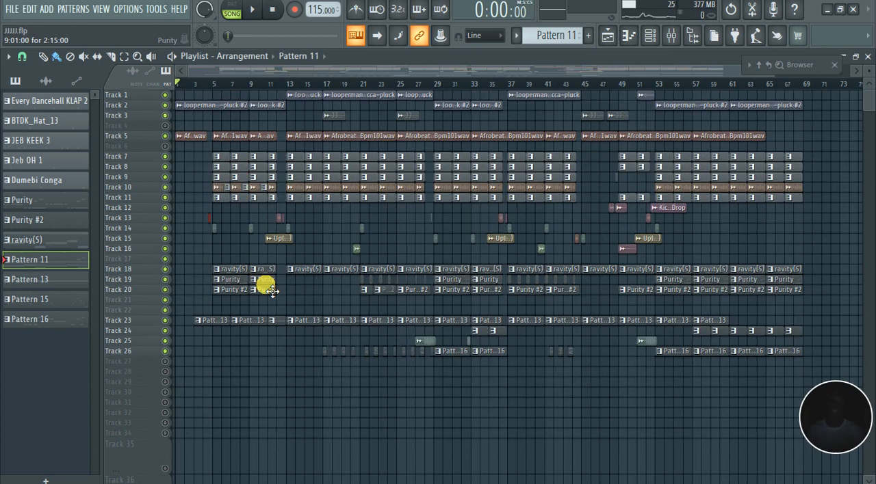
drag(272, 292, 274, 290)
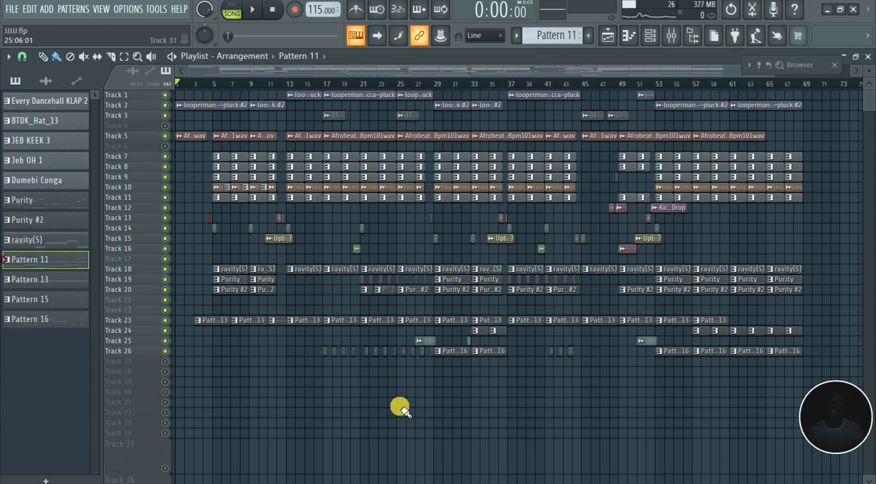
scroll(401, 409, down, 3)
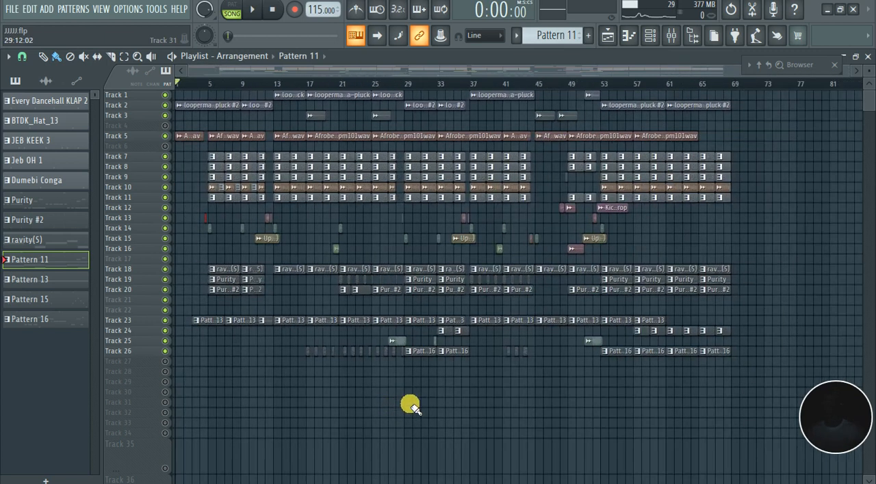
click(253, 10)
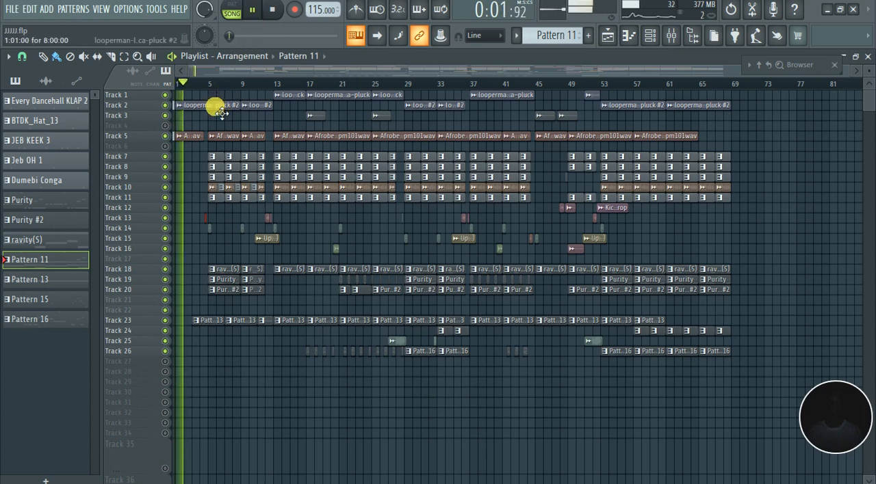